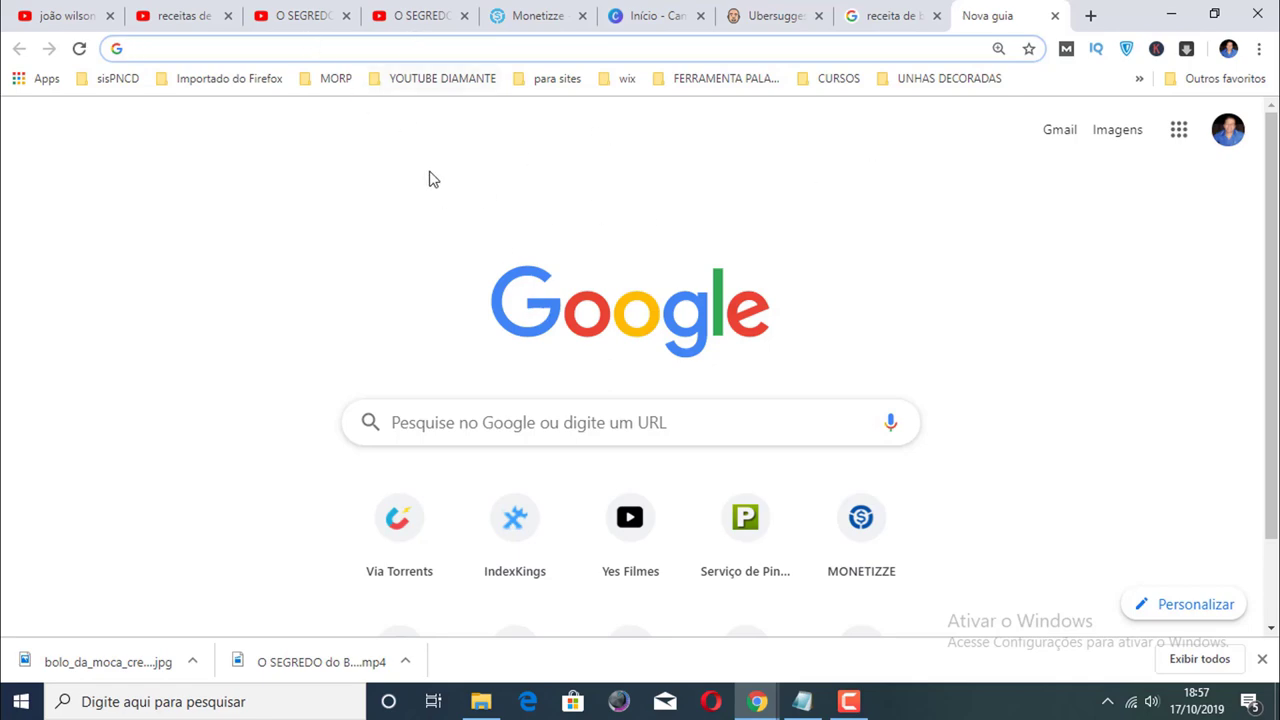
Step: Look over the YouTube page of the video "O SEGREDO do Bolo de Laranja Fofinho", including its title and statistics
left_click(190, 22)
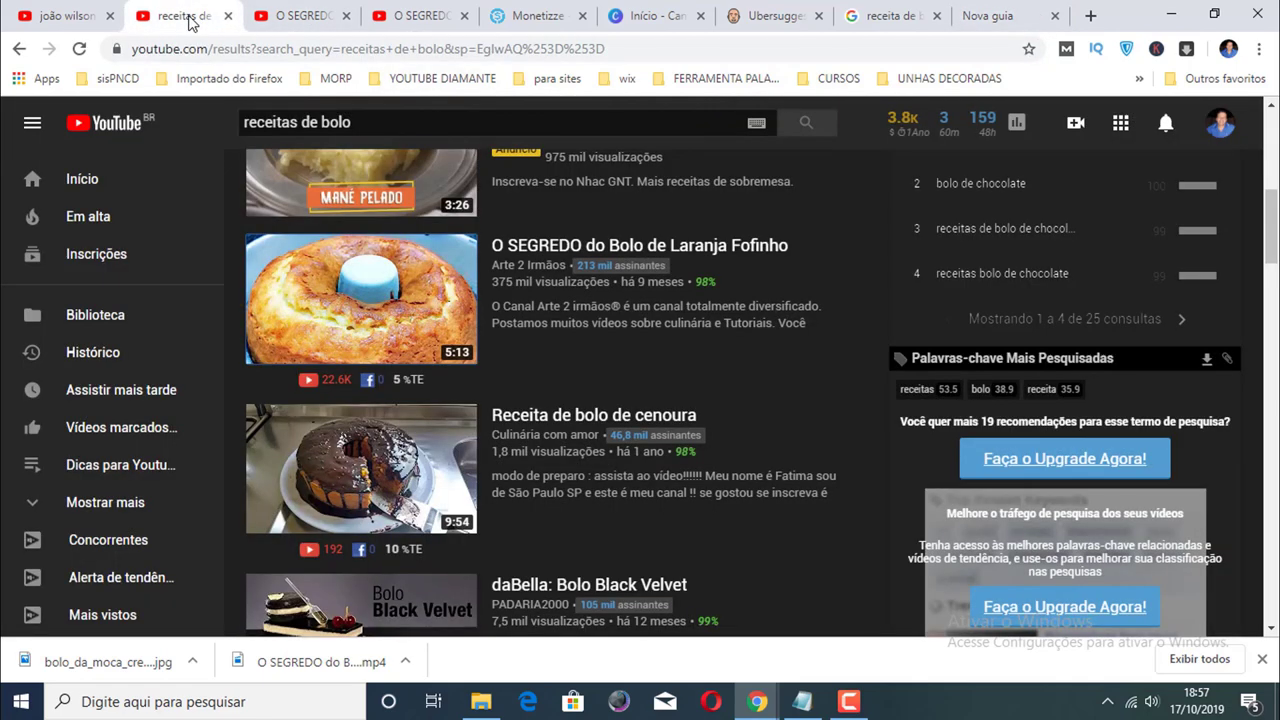
left_click(284, 20)
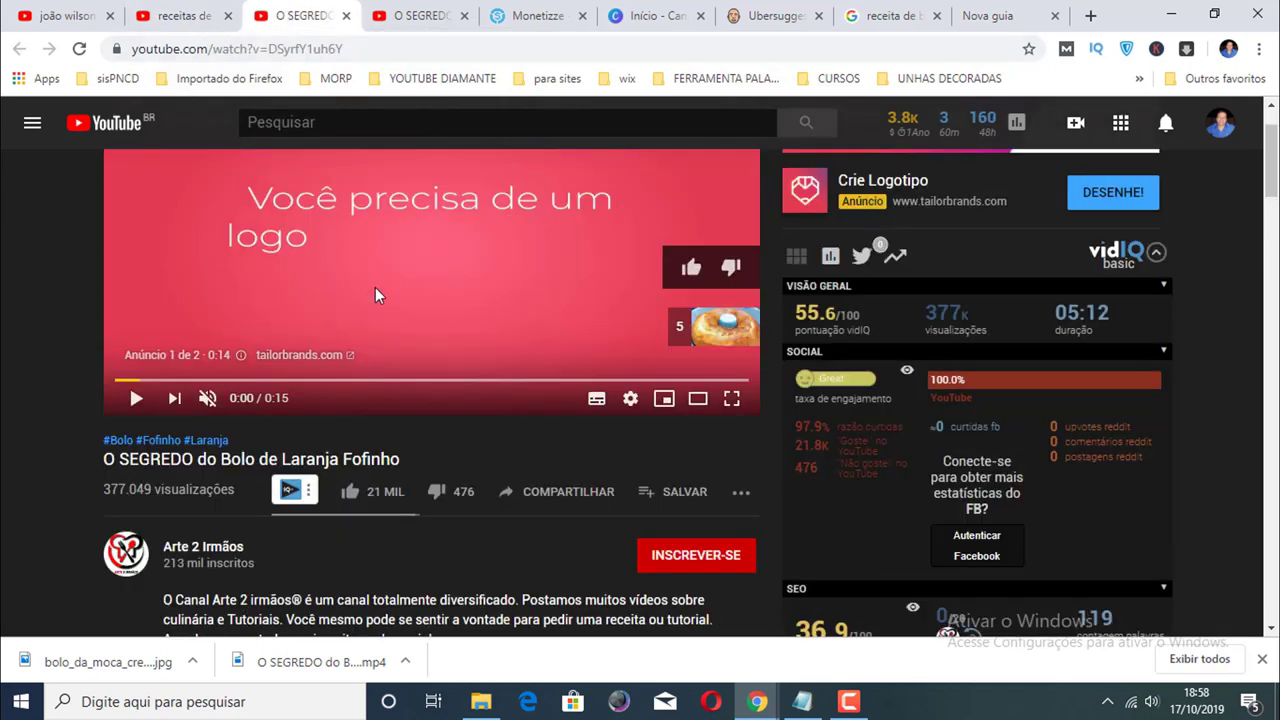
scroll(386, 282, "up", 1)
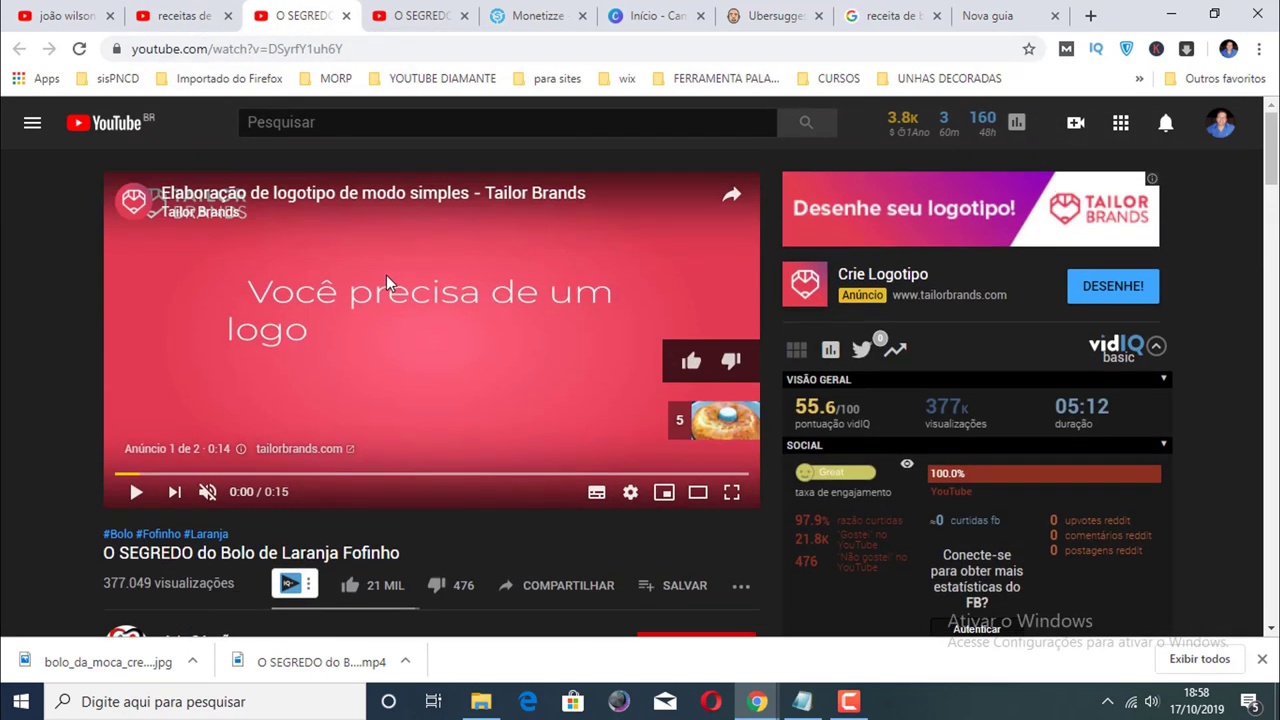
scroll(386, 276, "down", 1)
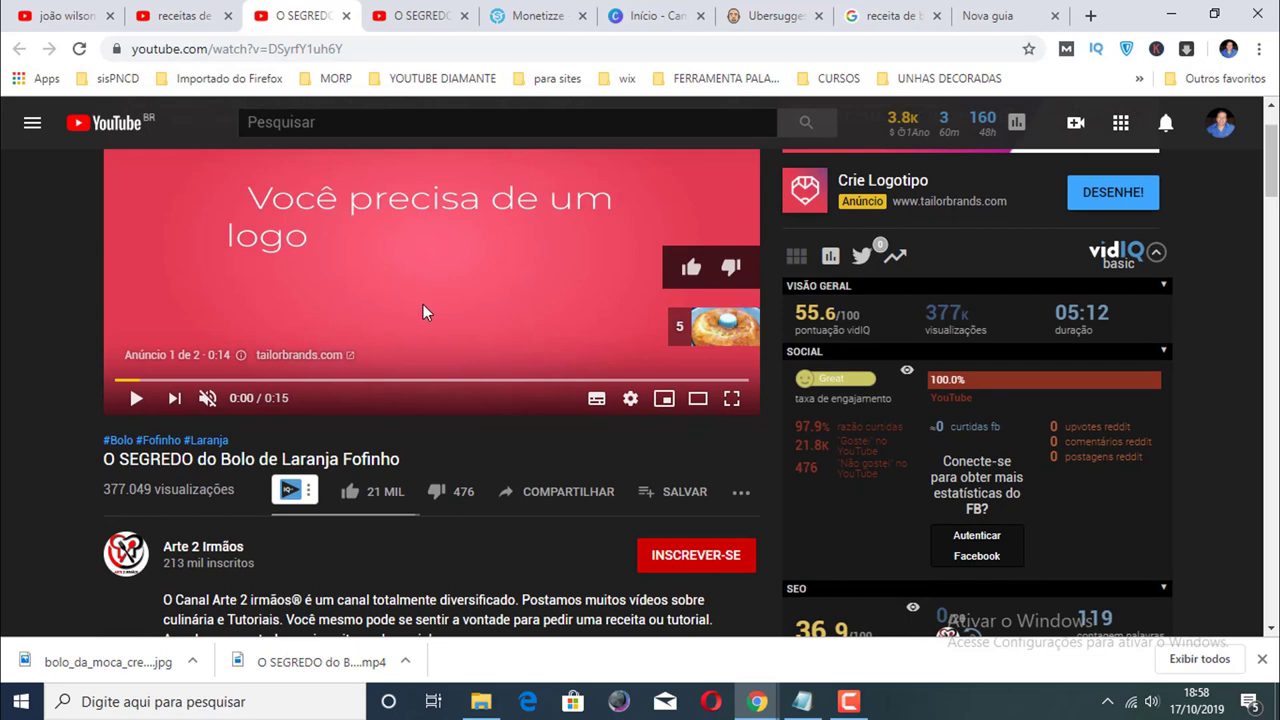
scroll(423, 311, "up", 1)
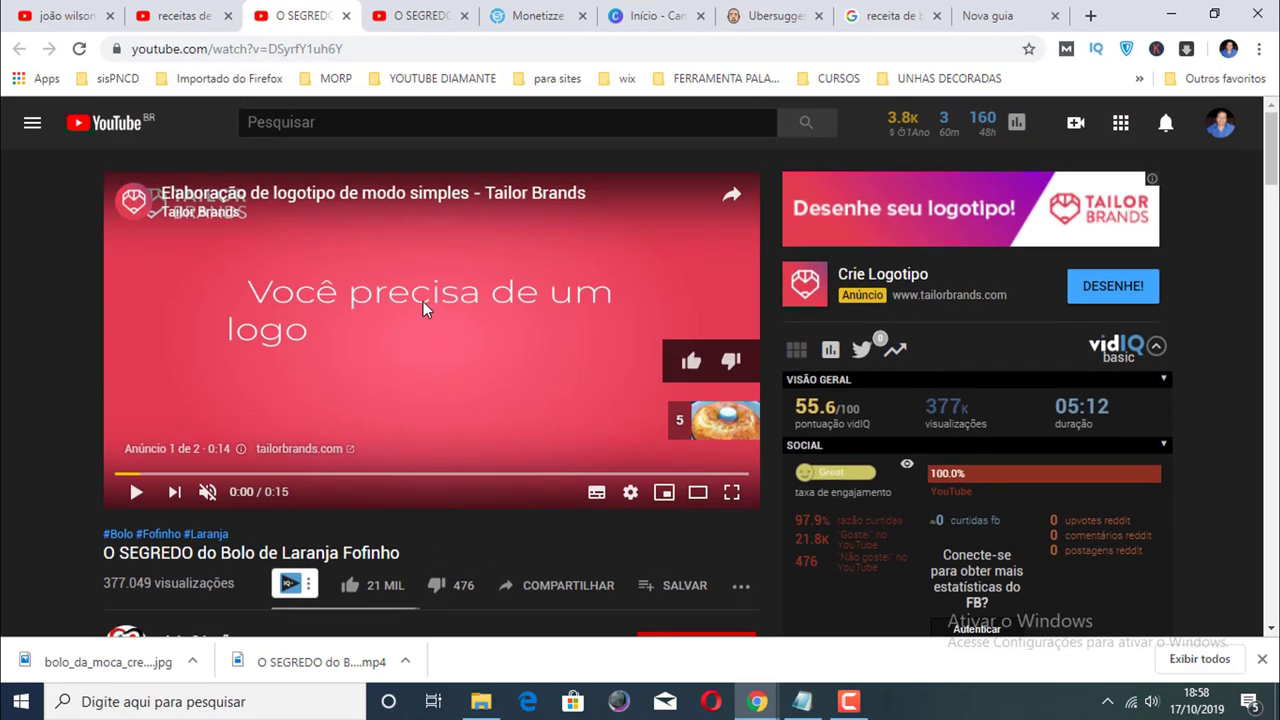
scroll(422, 302, "down", 1)
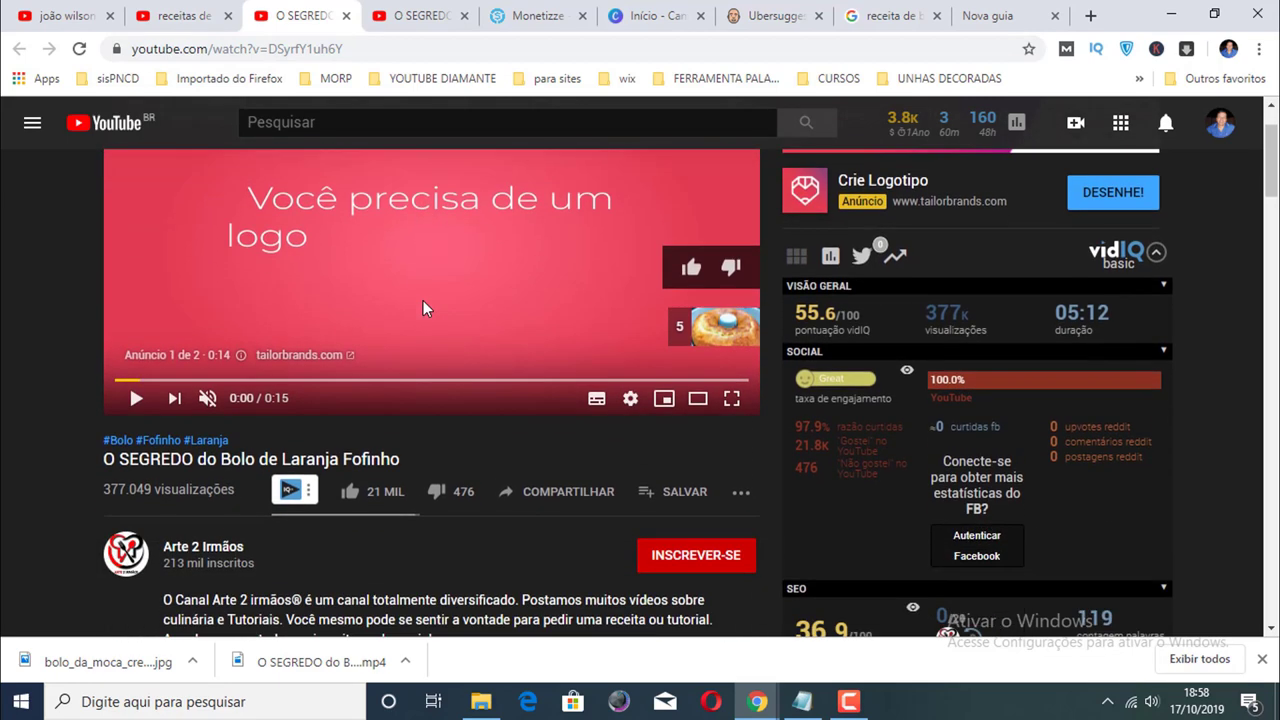
scroll(423, 300, "up", 1)
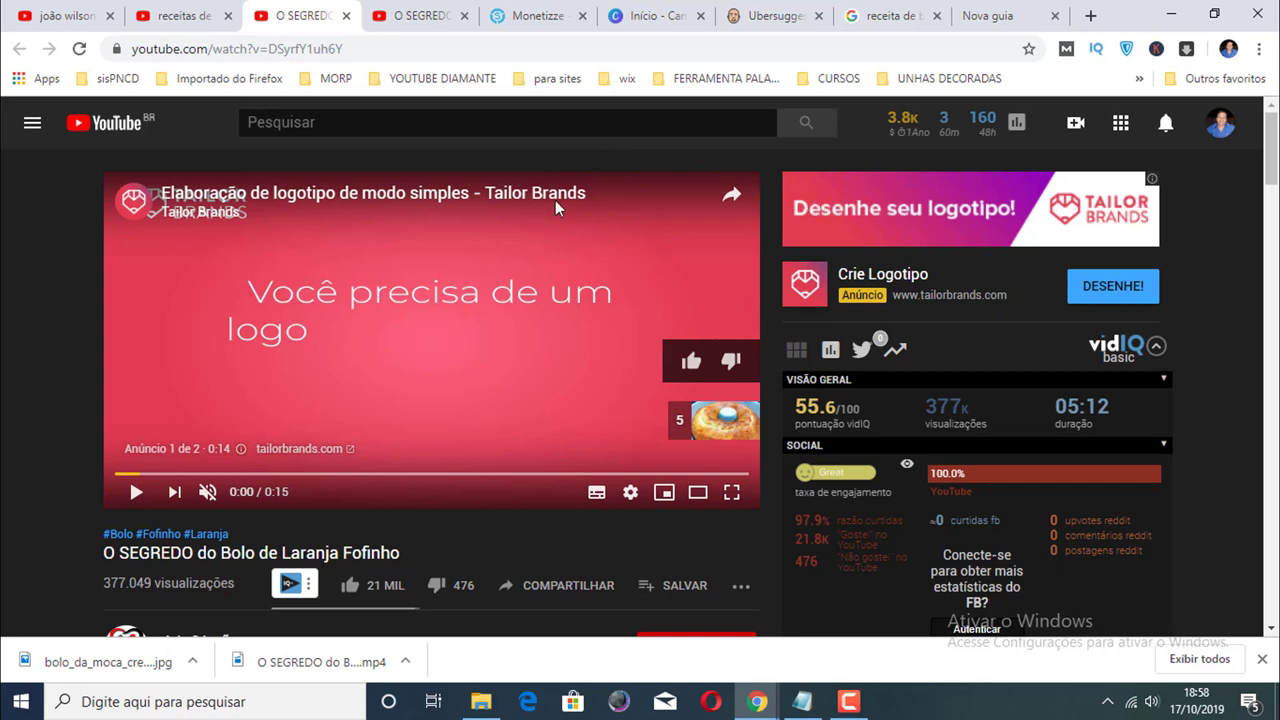
Step: Search Ubersuggest for the keyword "receitas de bolo" in Português / Brasil and dismiss the translation pop-up
left_click(768, 18)
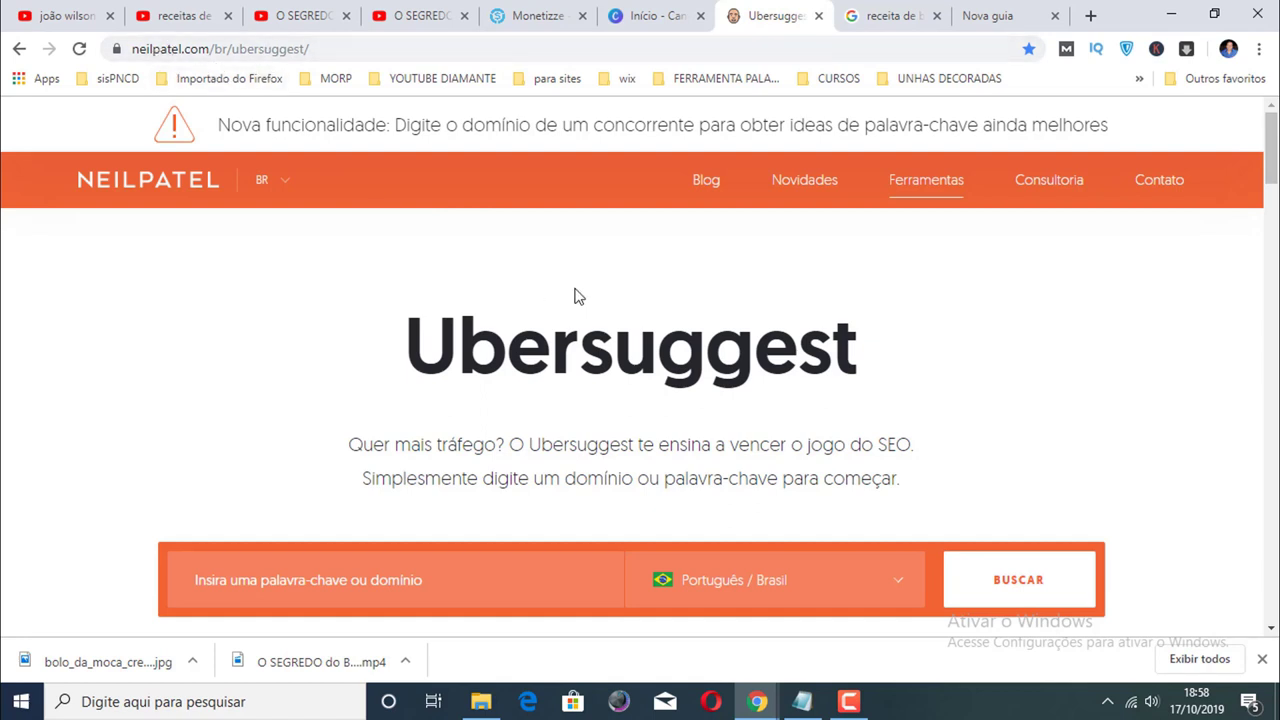
scroll(575, 295, "down", 1)
scroll(575, 295, "up", 1)
scroll(575, 296, "down", 1)
scroll(522, 328, "down", 1)
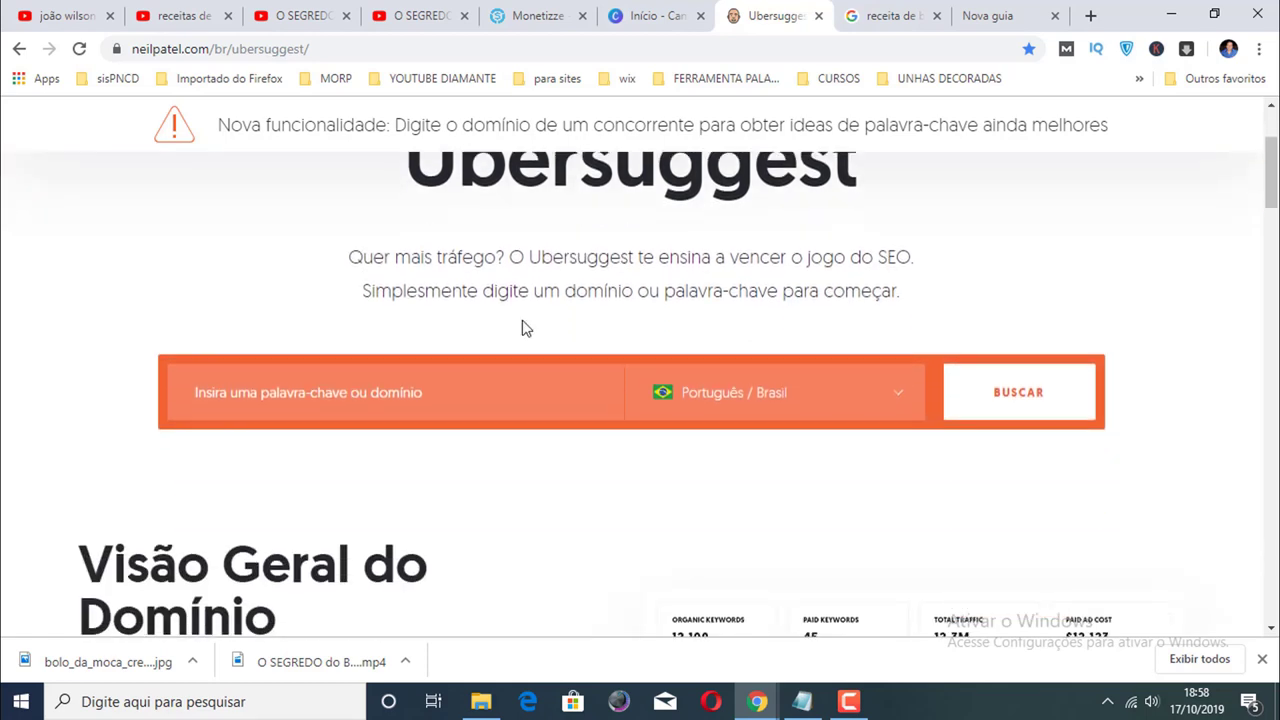
left_click(233, 388)
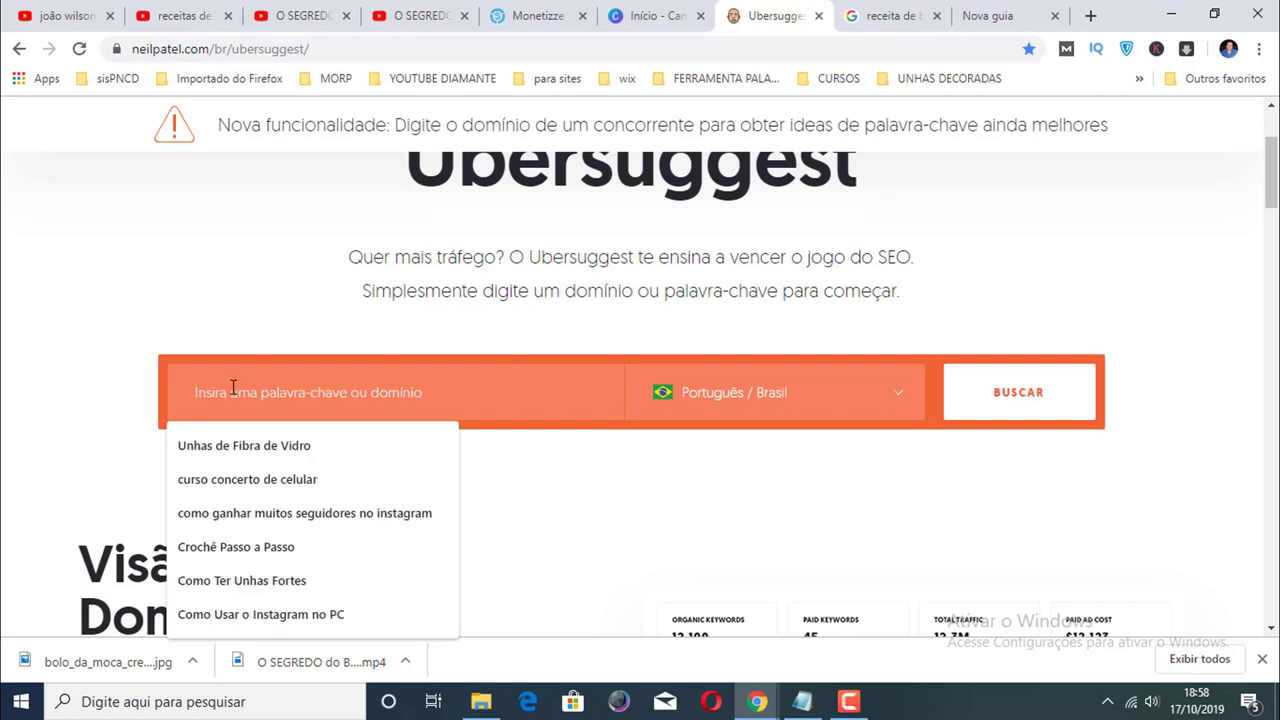
type("receitas de bolo")
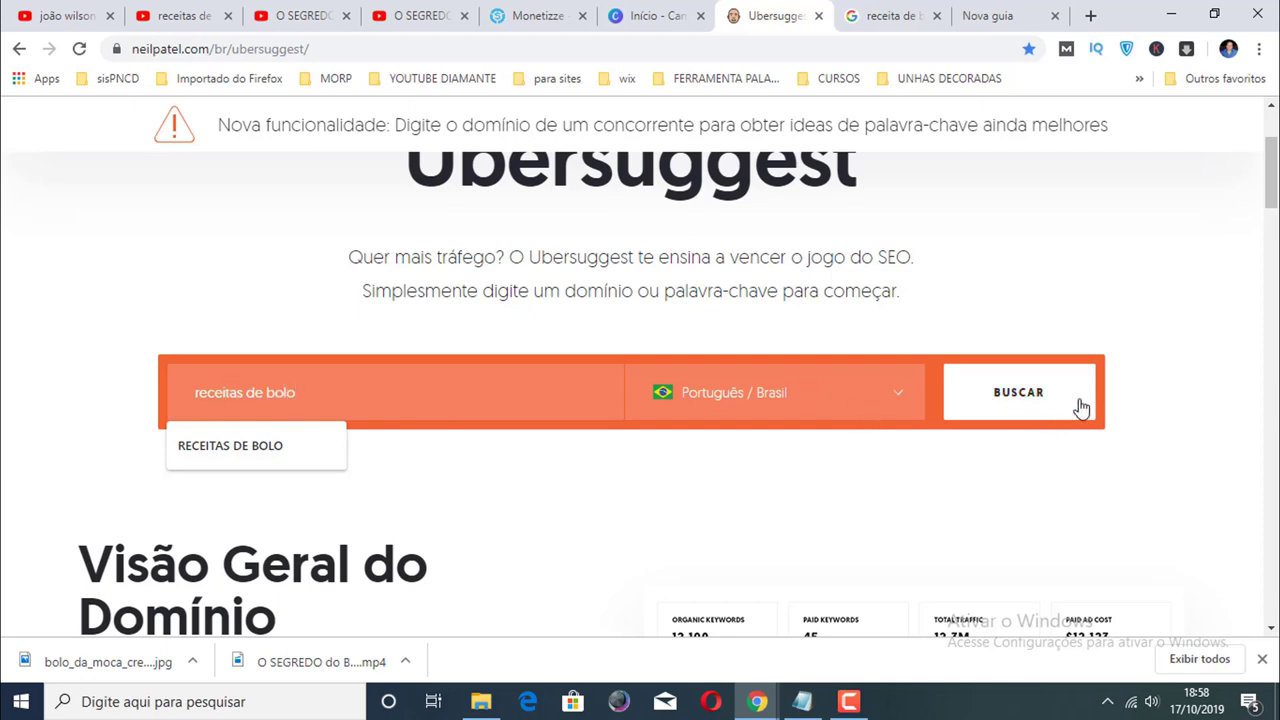
left_click(1015, 410)
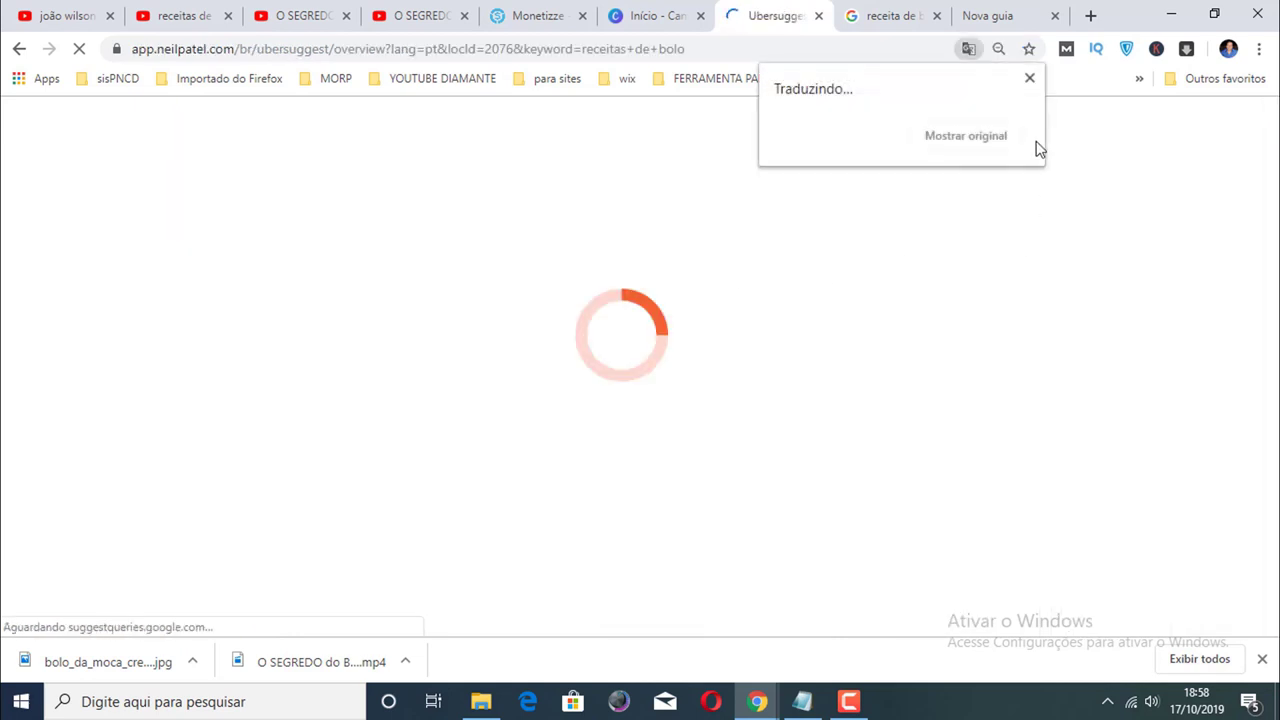
left_click(1027, 80)
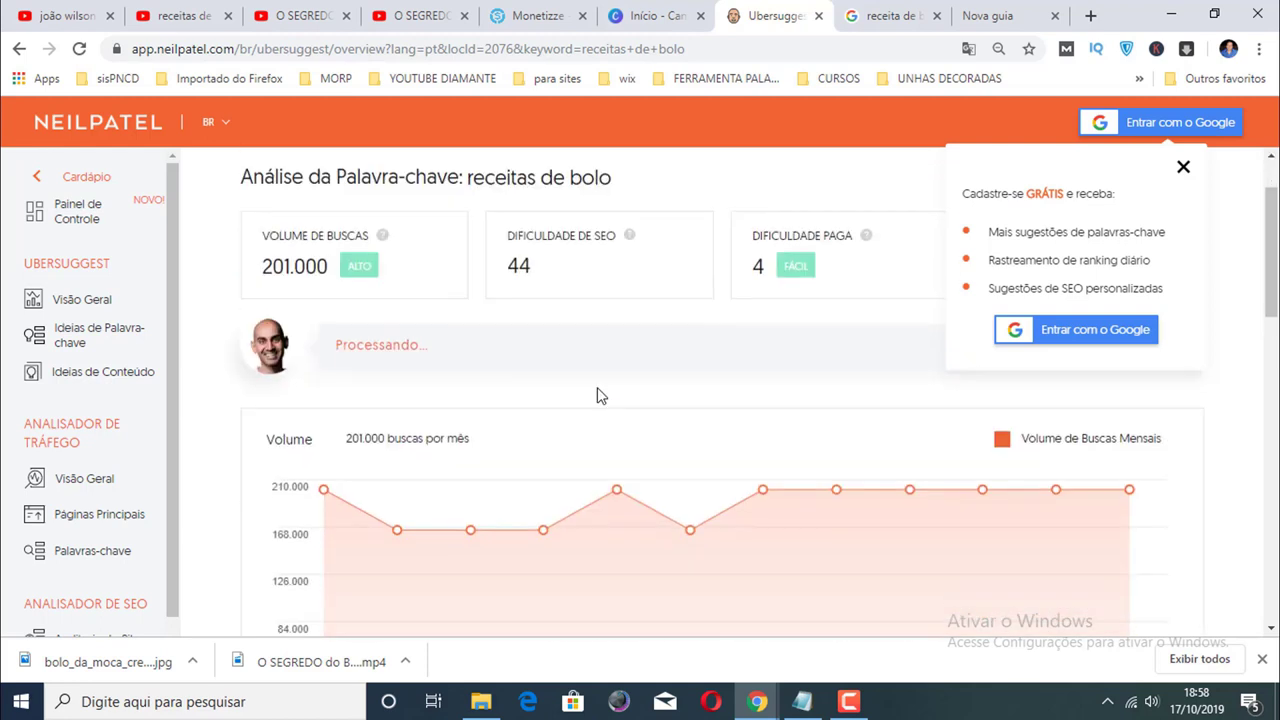
Step: Open the full list of keyword ideas for "receitas de bolo" and close the free sign-up pop-up
scroll(597, 392, "down", 1)
scroll(597, 392, "up", 1)
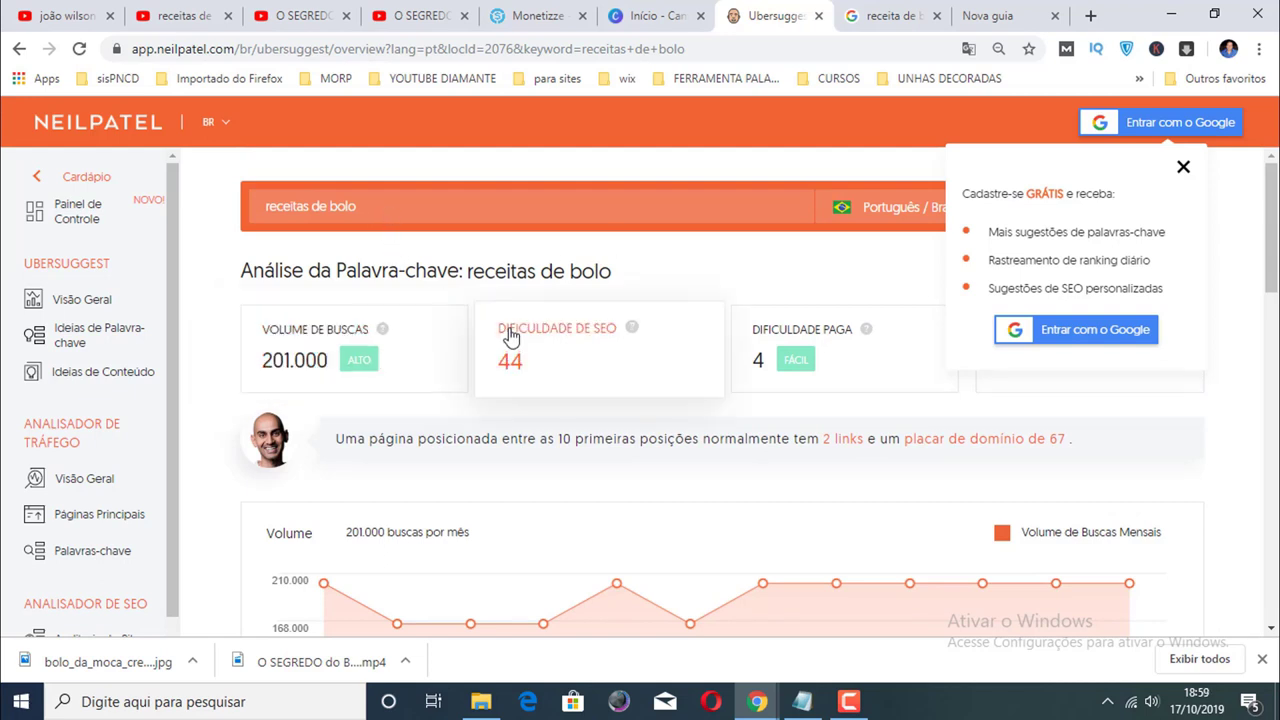
scroll(508, 345, "down", 6)
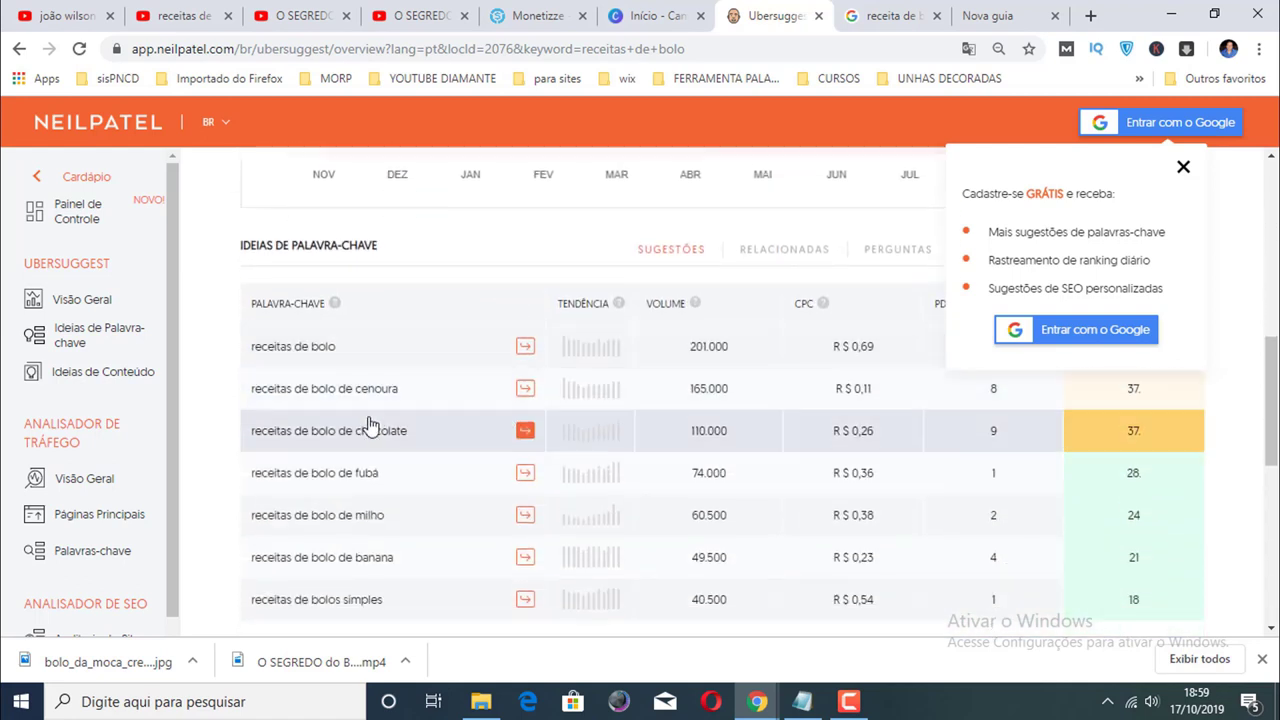
scroll(640, 490, "down", 2)
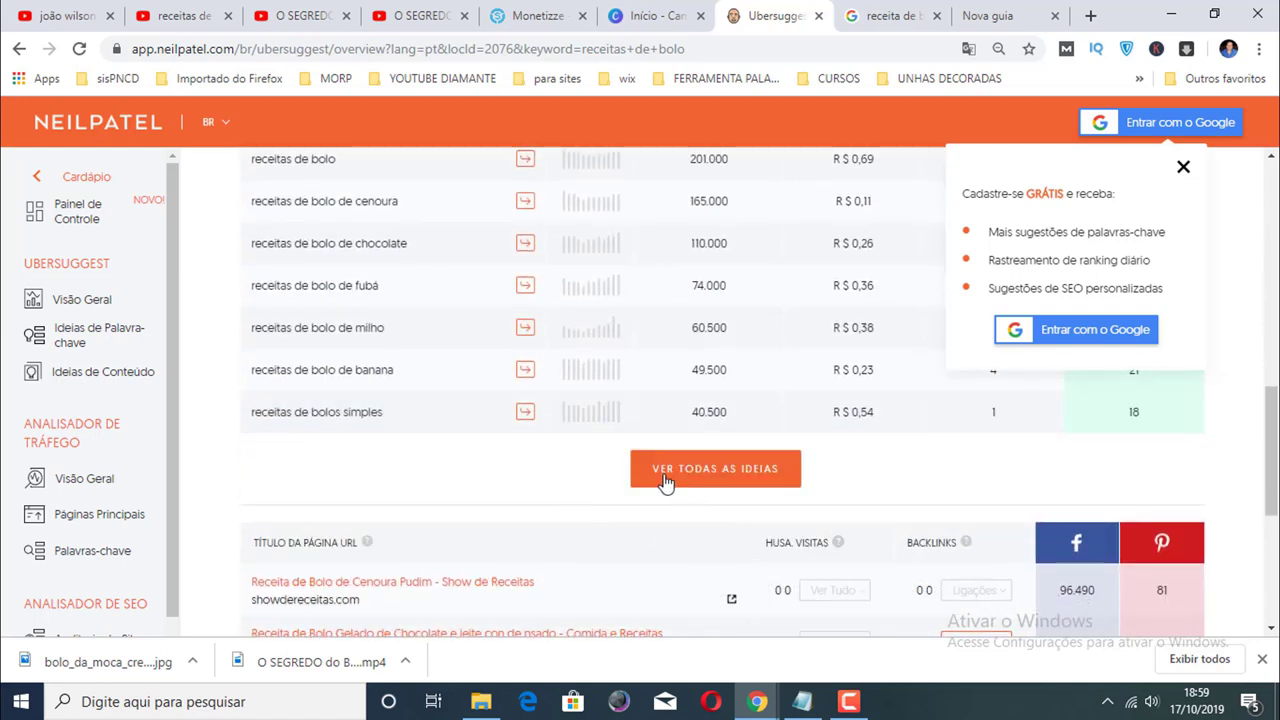
left_click(712, 472)
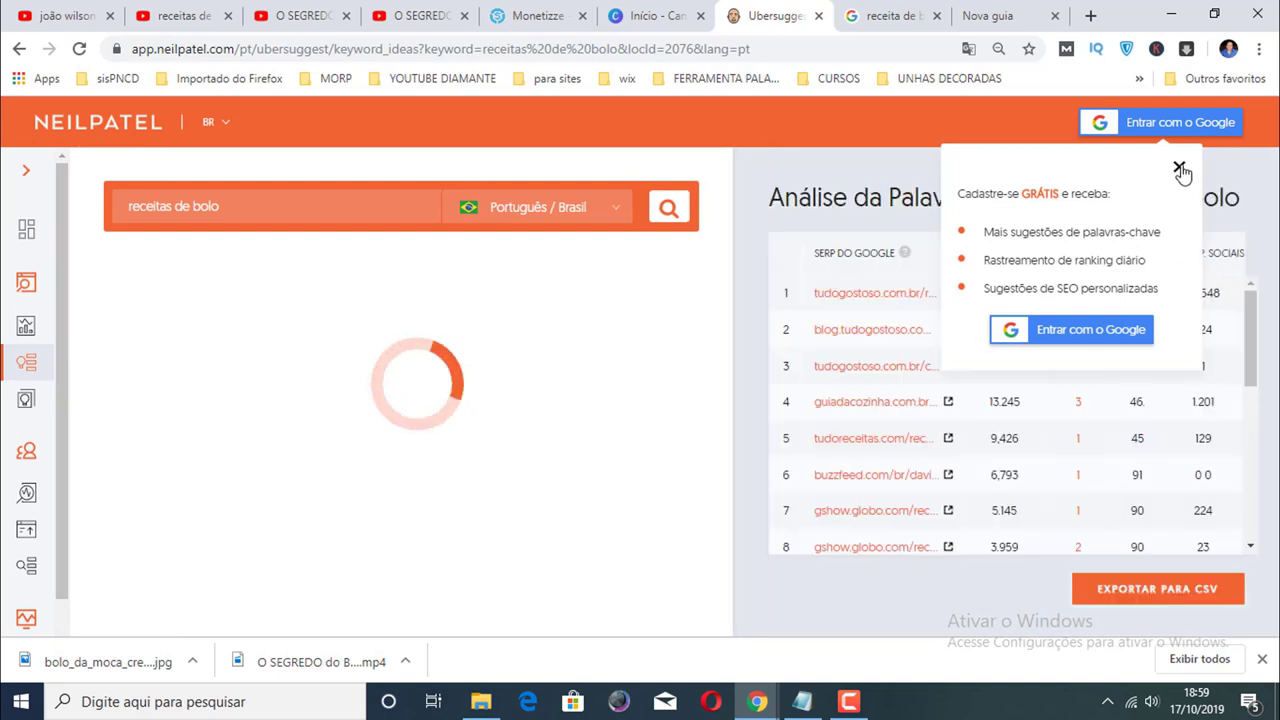
left_click(1178, 168)
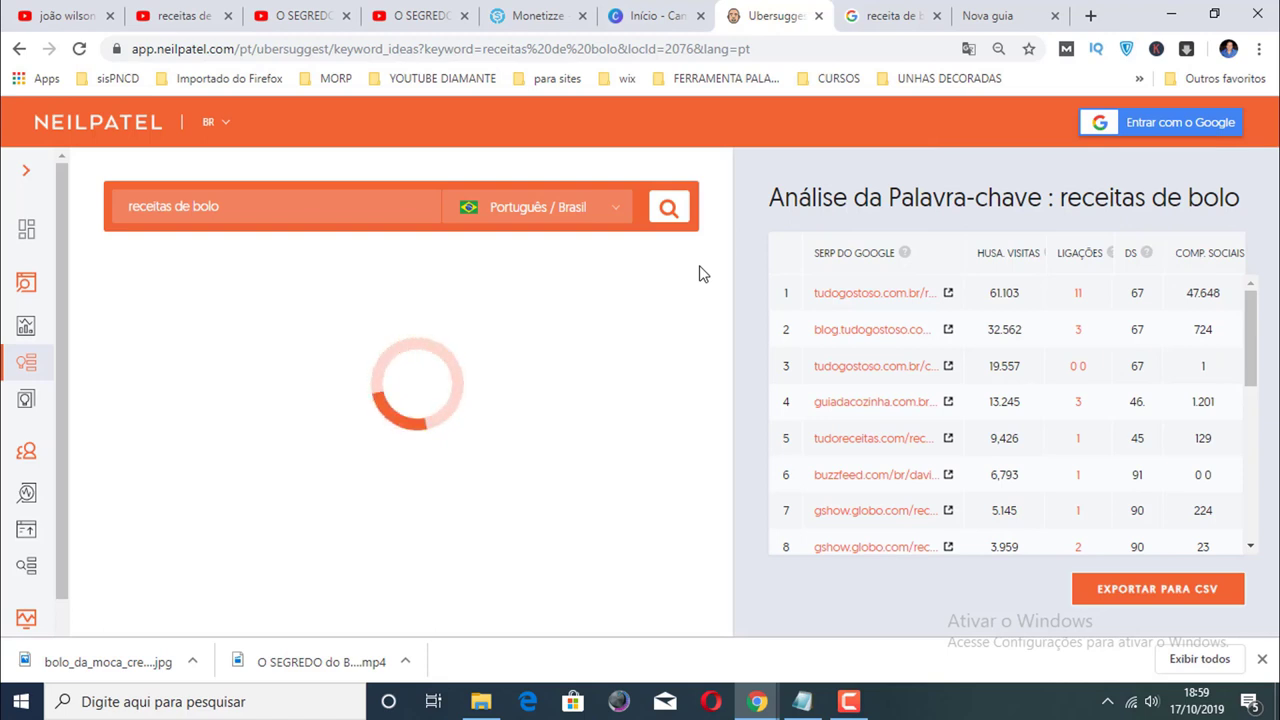
Step: Compare the search volume and SEO difficulty of the suggested cake recipe keywords, including "receitas de bolo de laranja"
scroll(449, 465, "down", 1)
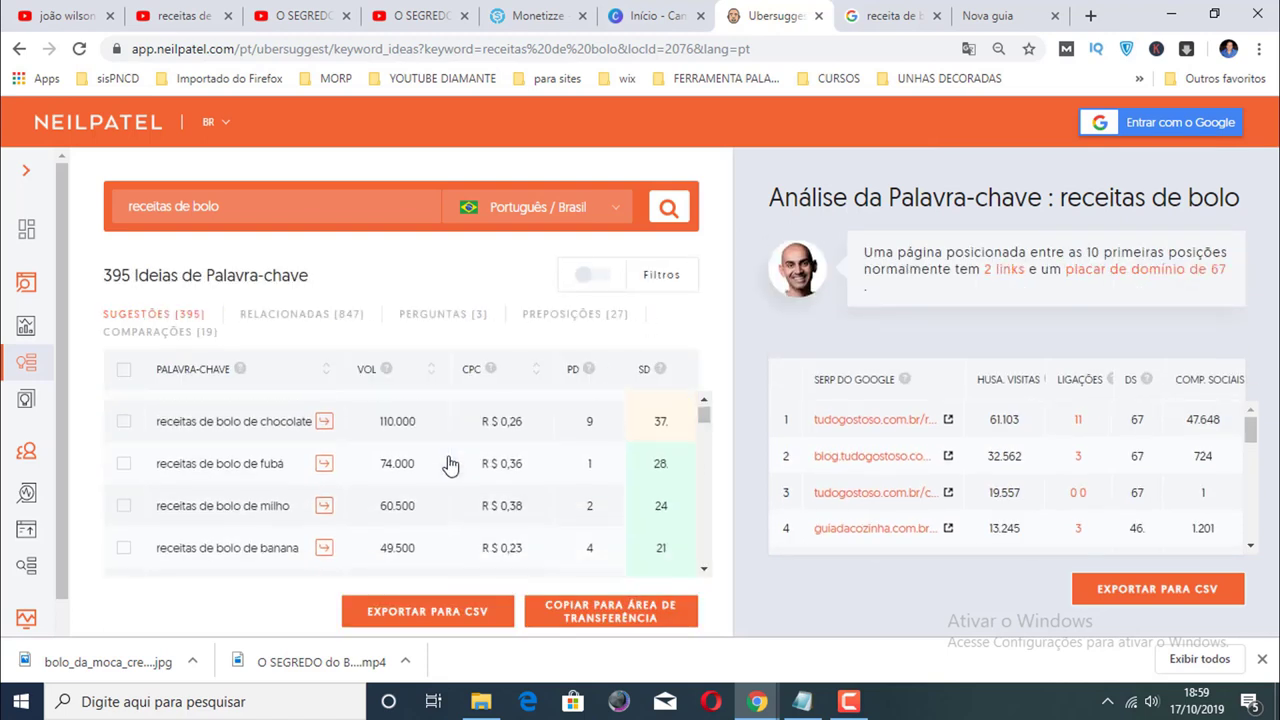
scroll(449, 465, "up", 1)
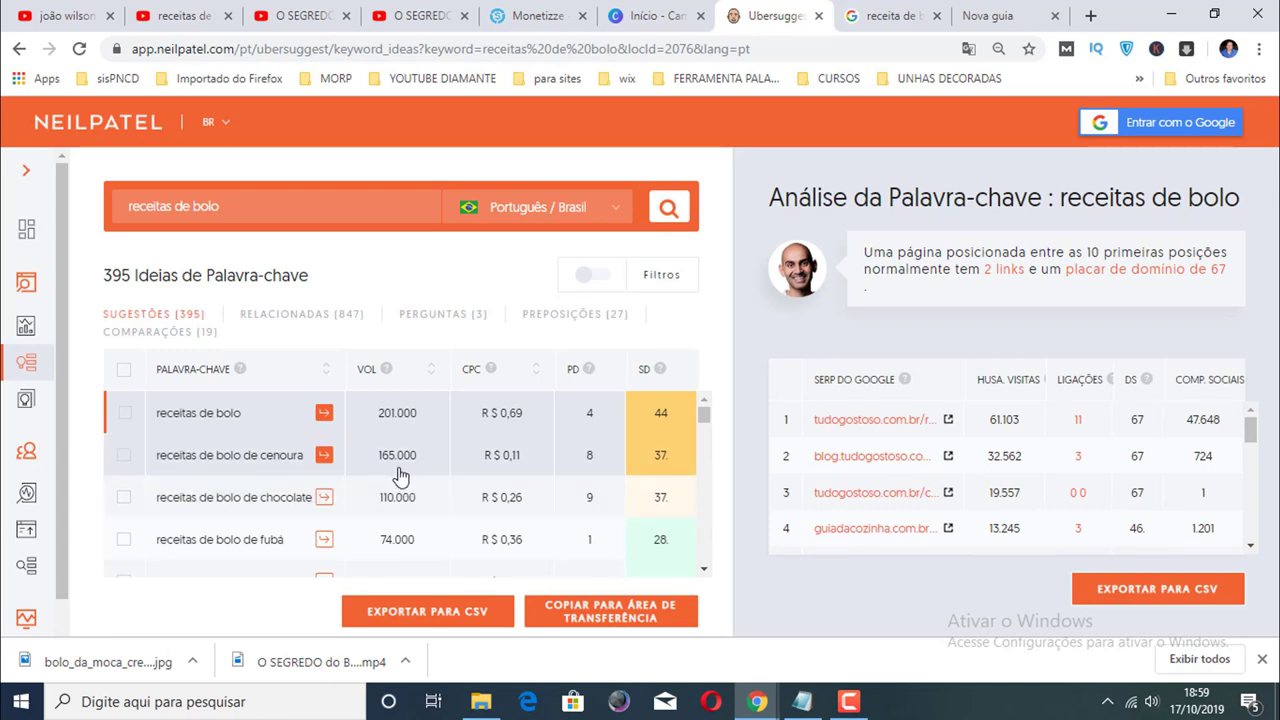
scroll(460, 471, "down", 1)
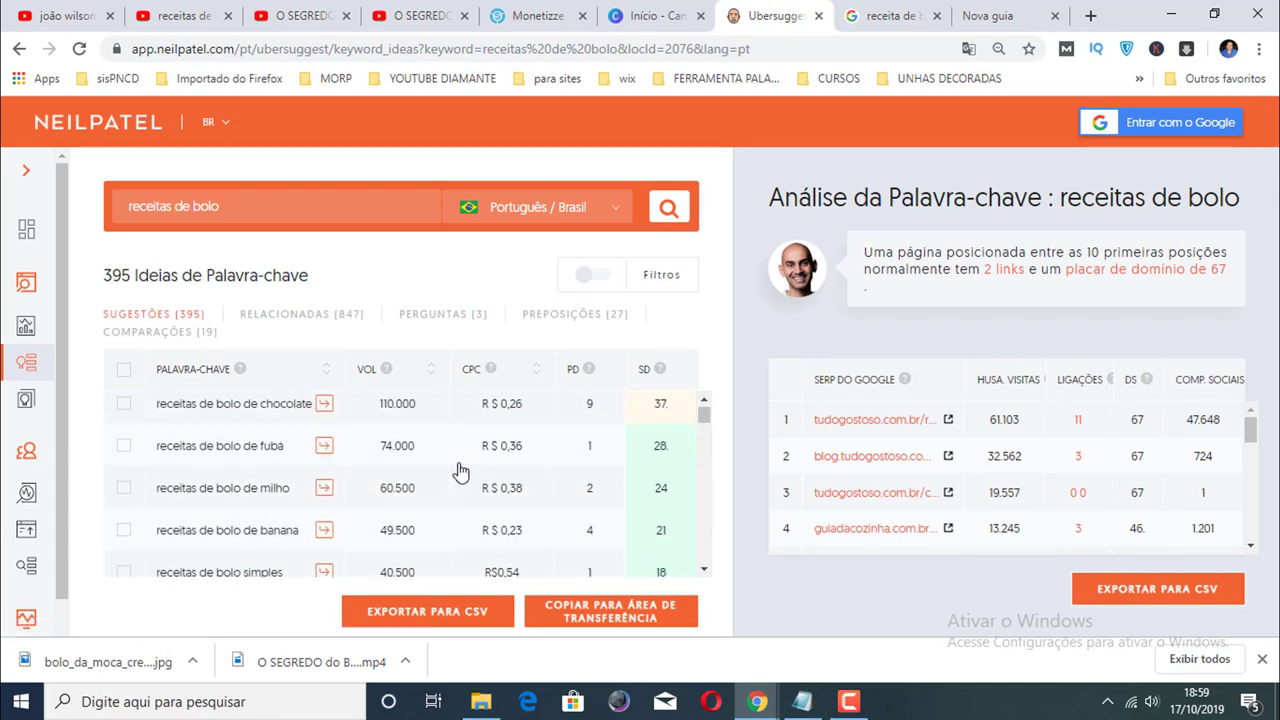
scroll(460, 471, "down", 2)
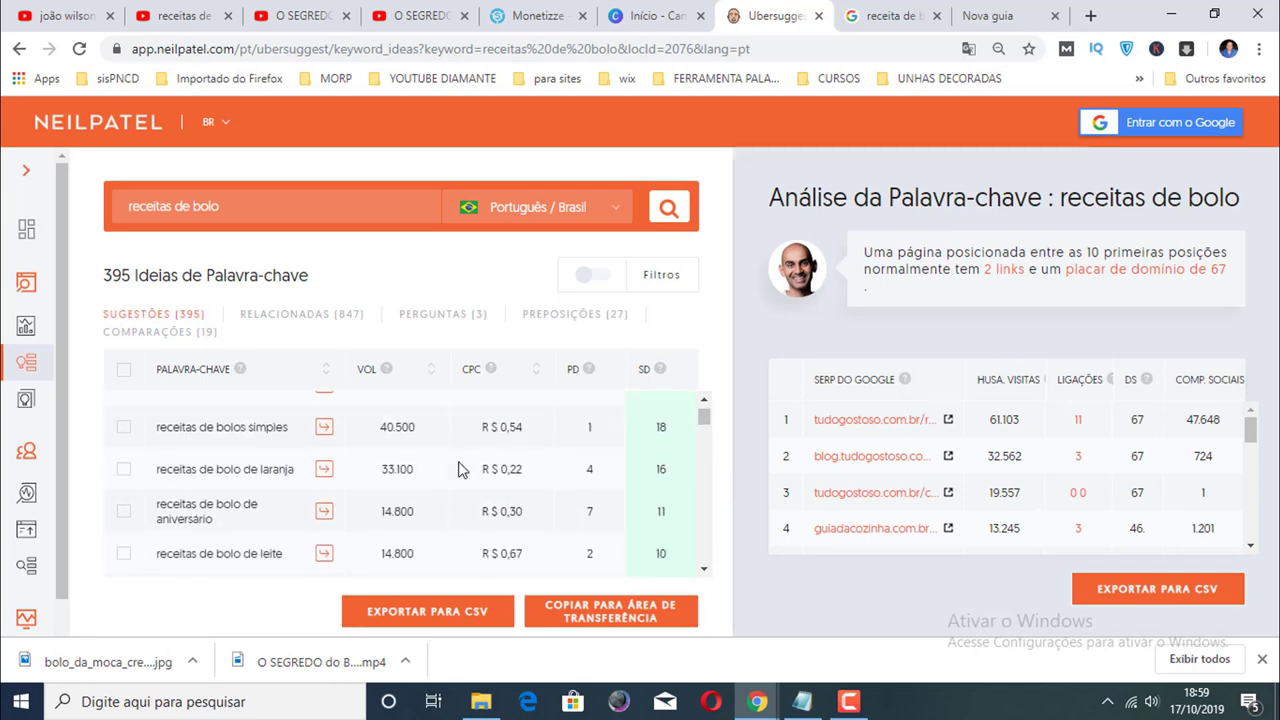
scroll(460, 471, "up", 1)
scroll(460, 471, "down", 1)
scroll(460, 471, "down", 1)
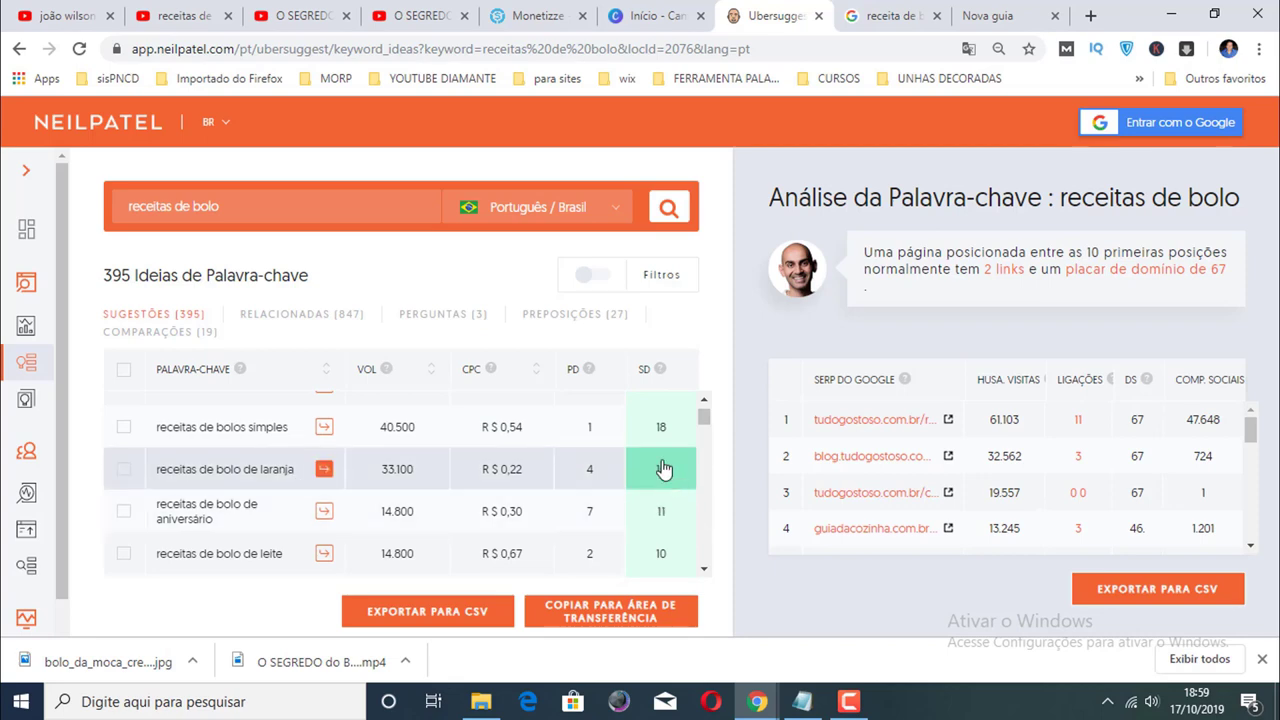
scroll(666, 508, "up", 3)
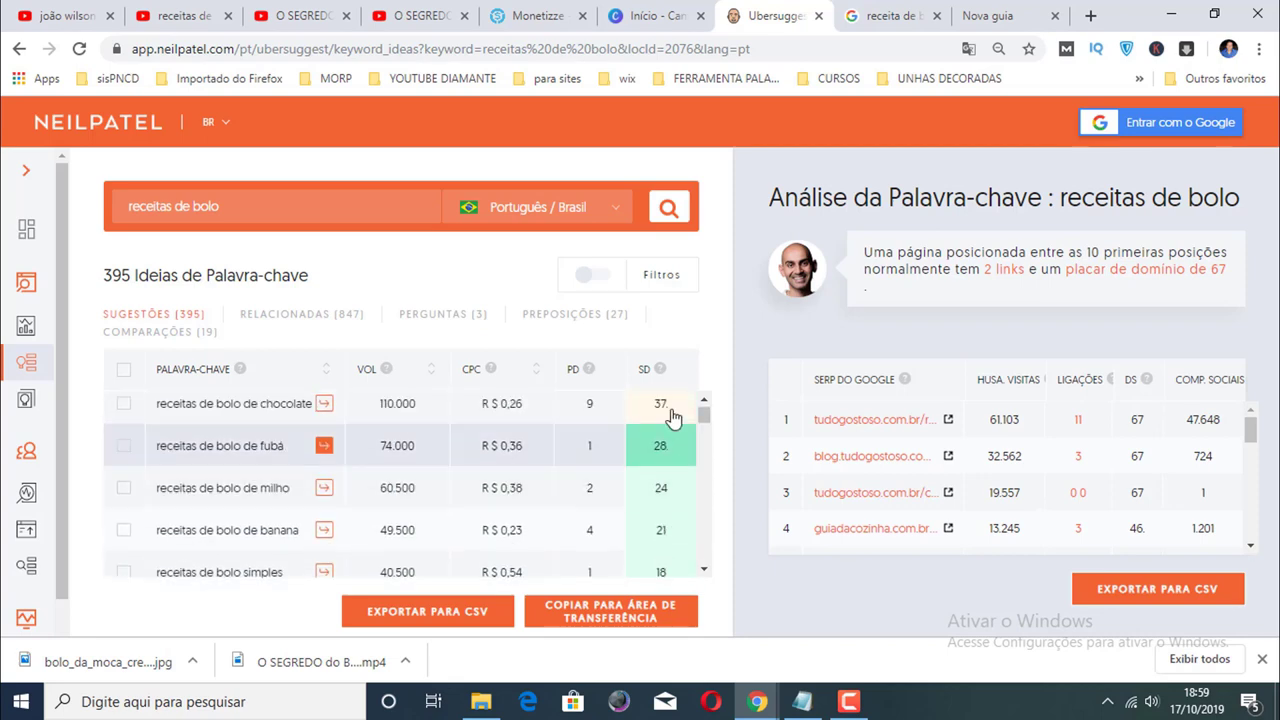
scroll(657, 482, "down", 5)
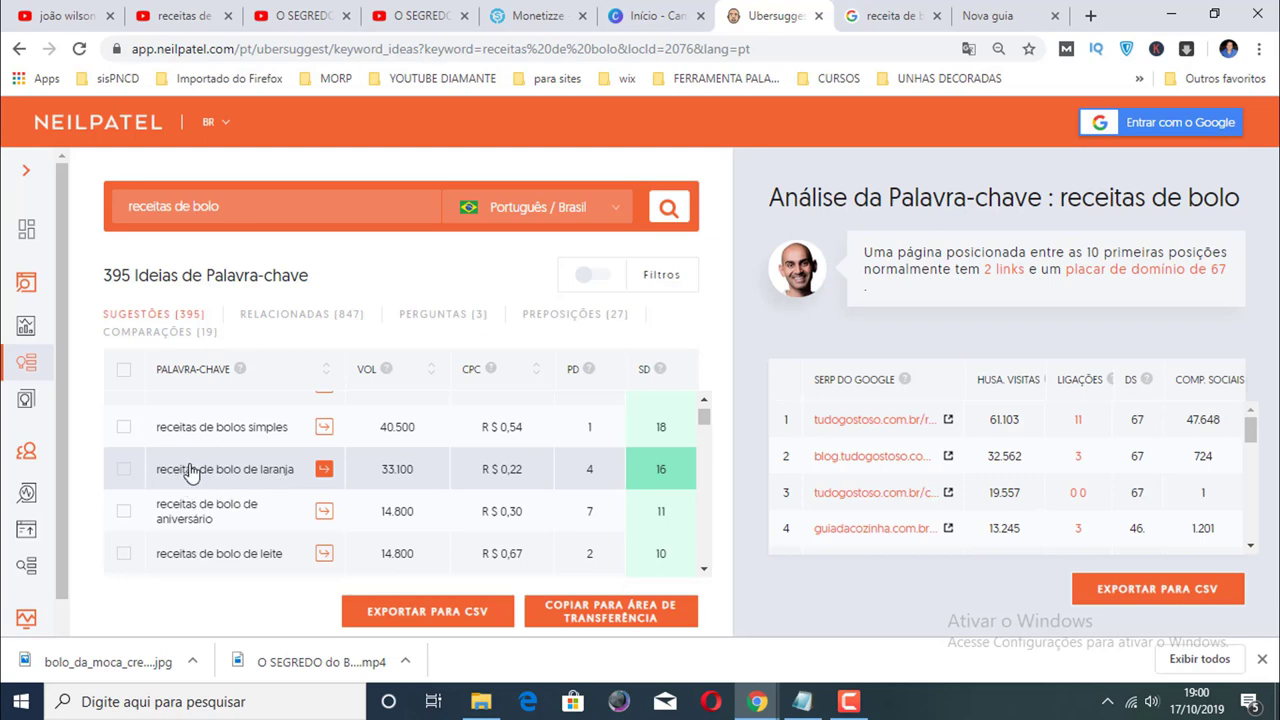
scroll(285, 478, "up", 2)
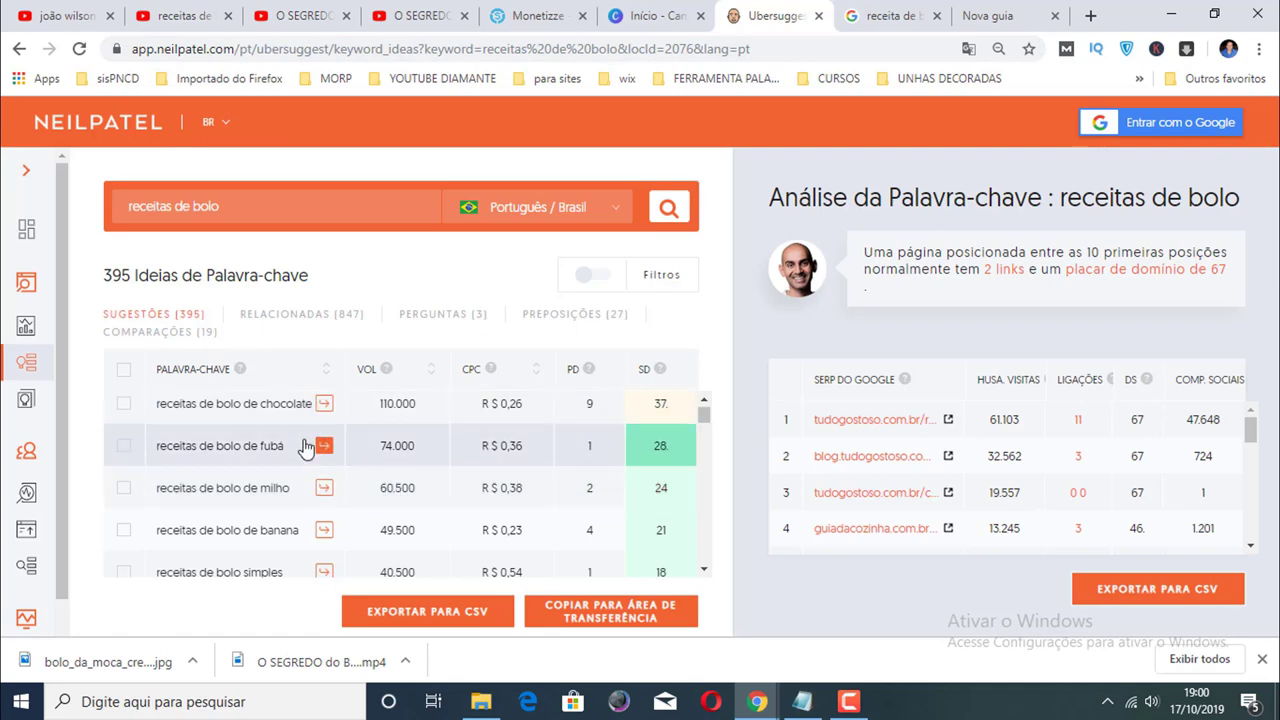
scroll(305, 447, "up", 1)
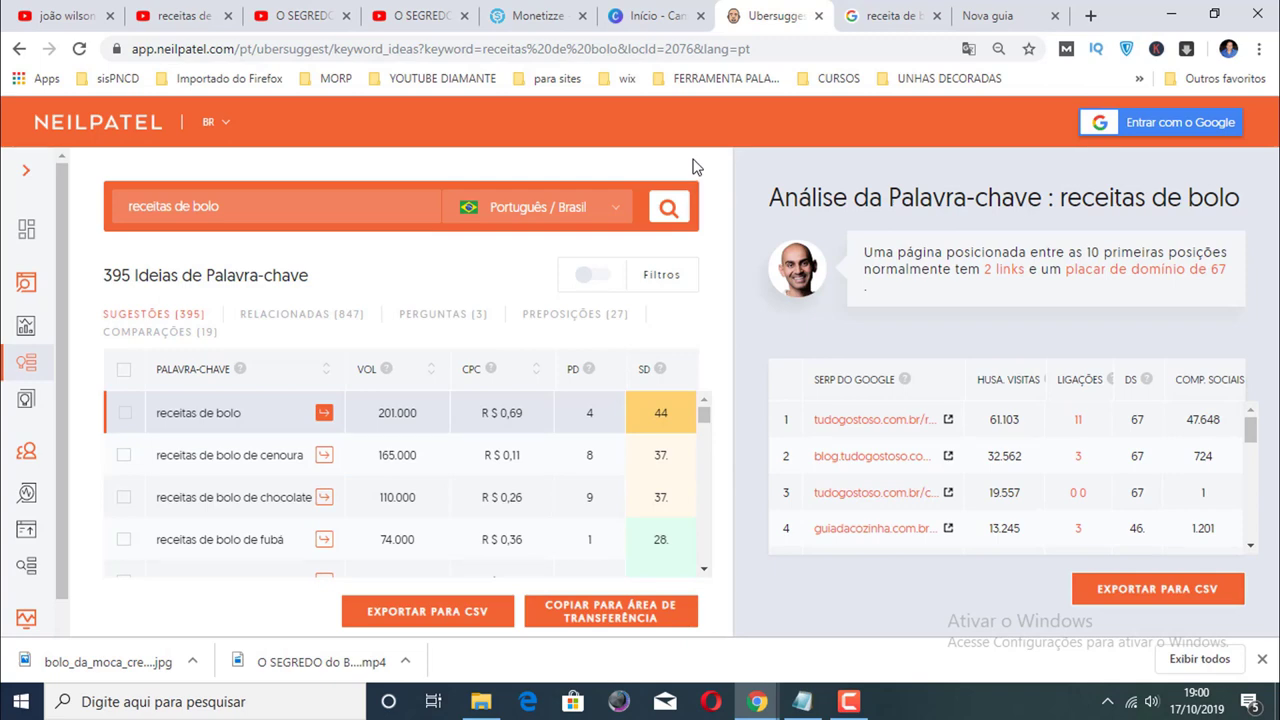
Step: Switch to the BOLO folder in File Explorer and put "receita de bolo de laranja - " before the orange cake video's existing file name
left_click(481, 701)
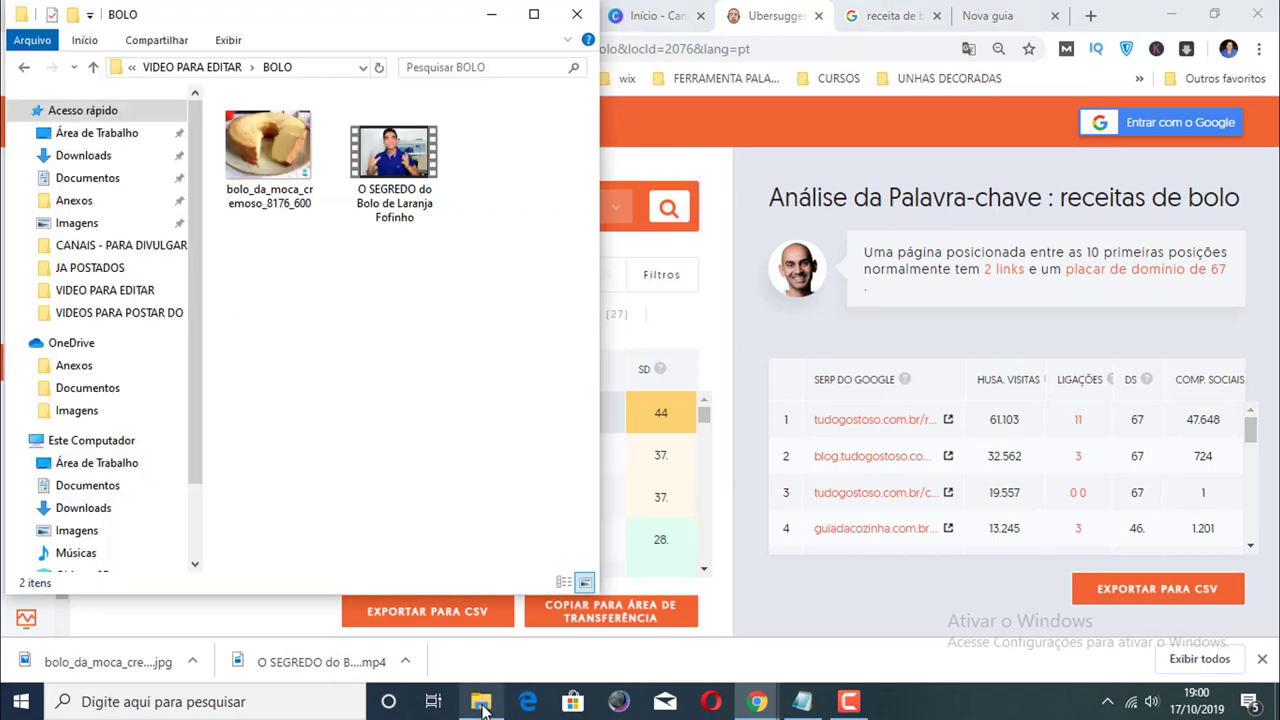
left_click(533, 14)
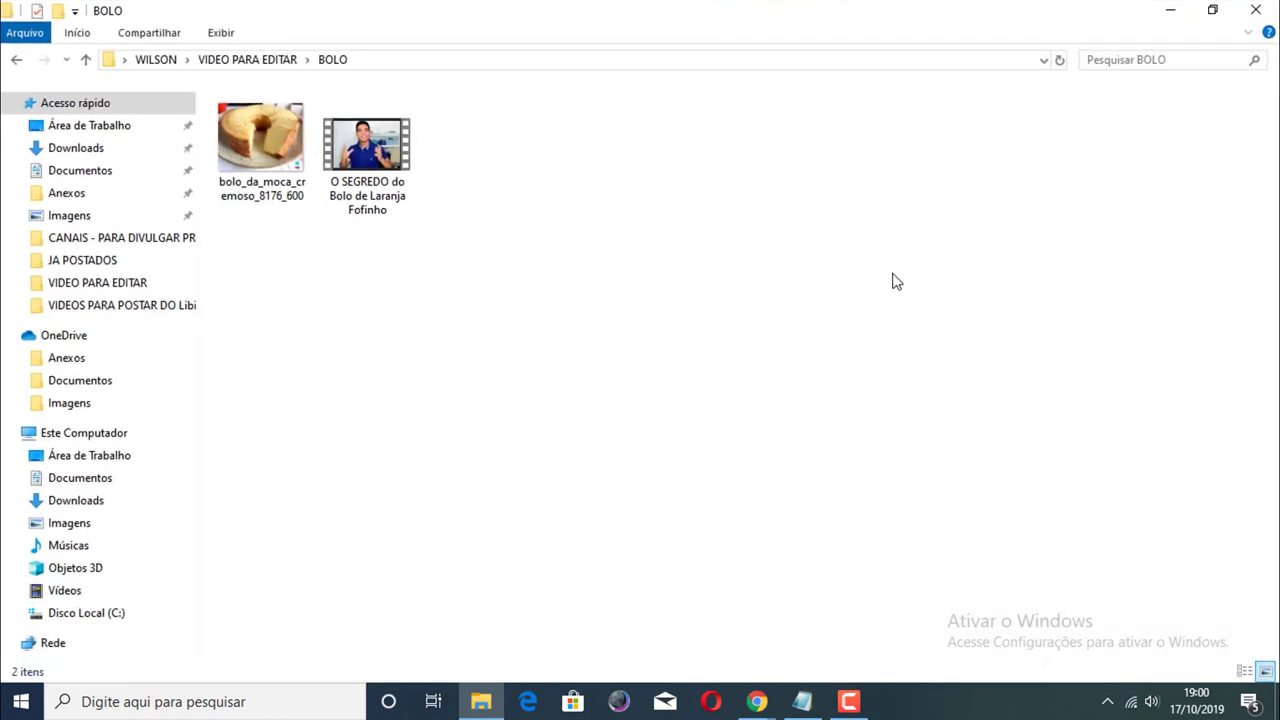
left_click(375, 208)
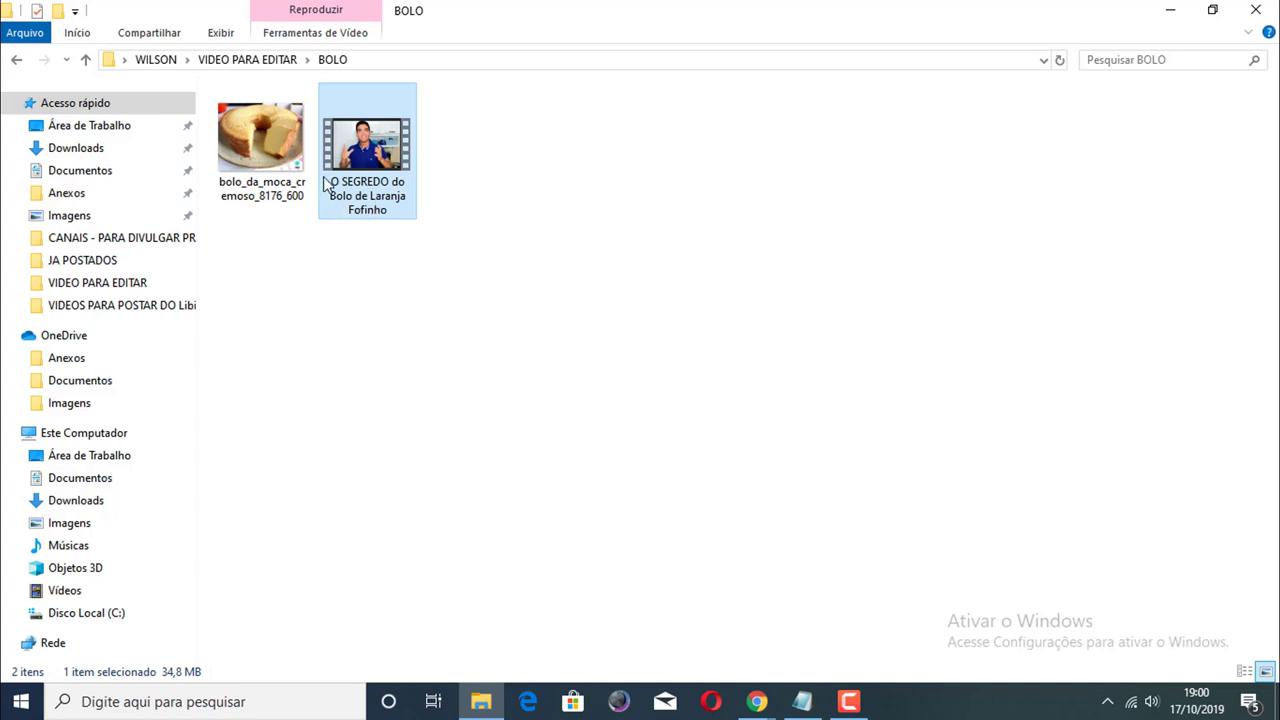
right_click(369, 208)
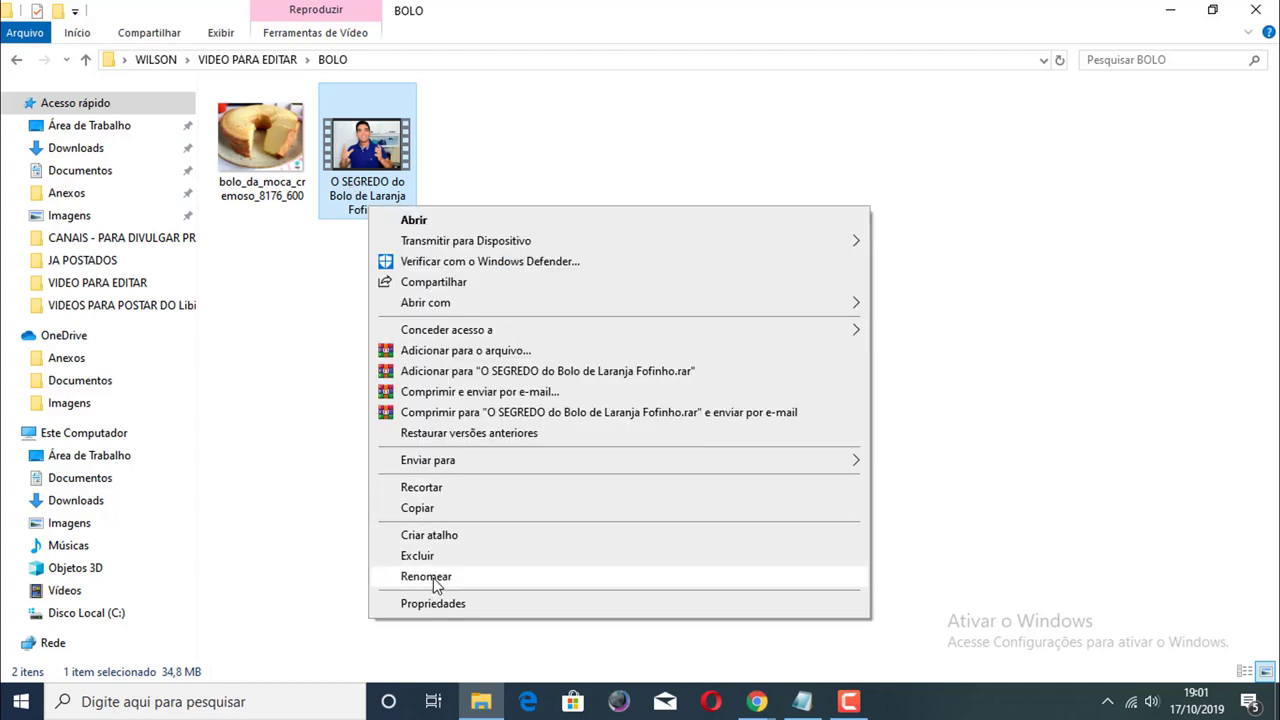
left_click(426, 576)
left_click(331, 187)
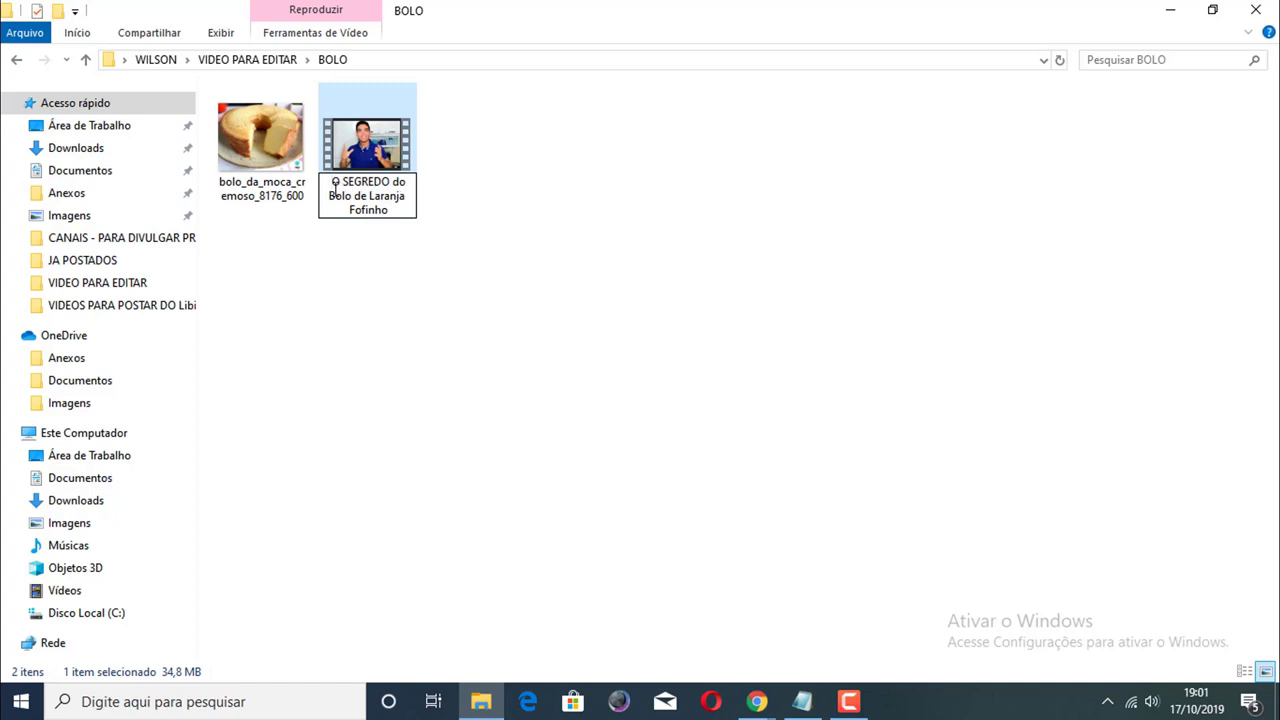
type("receita")
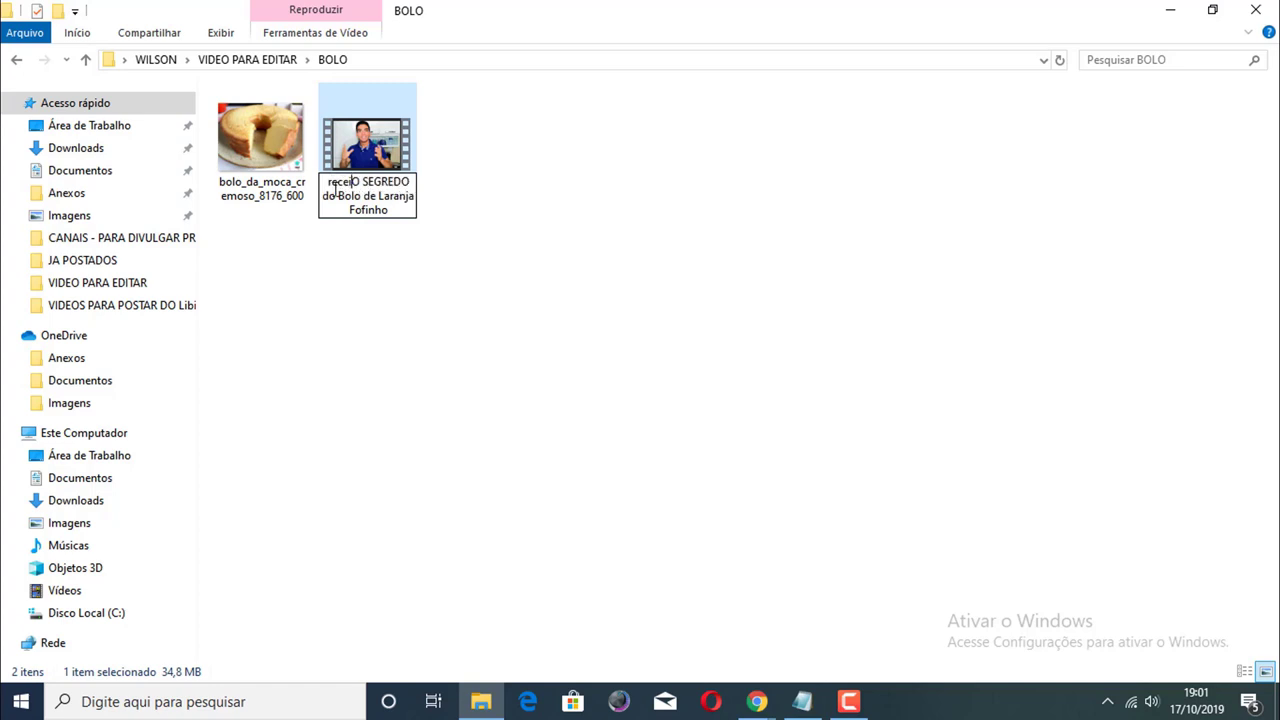
type(" de v")
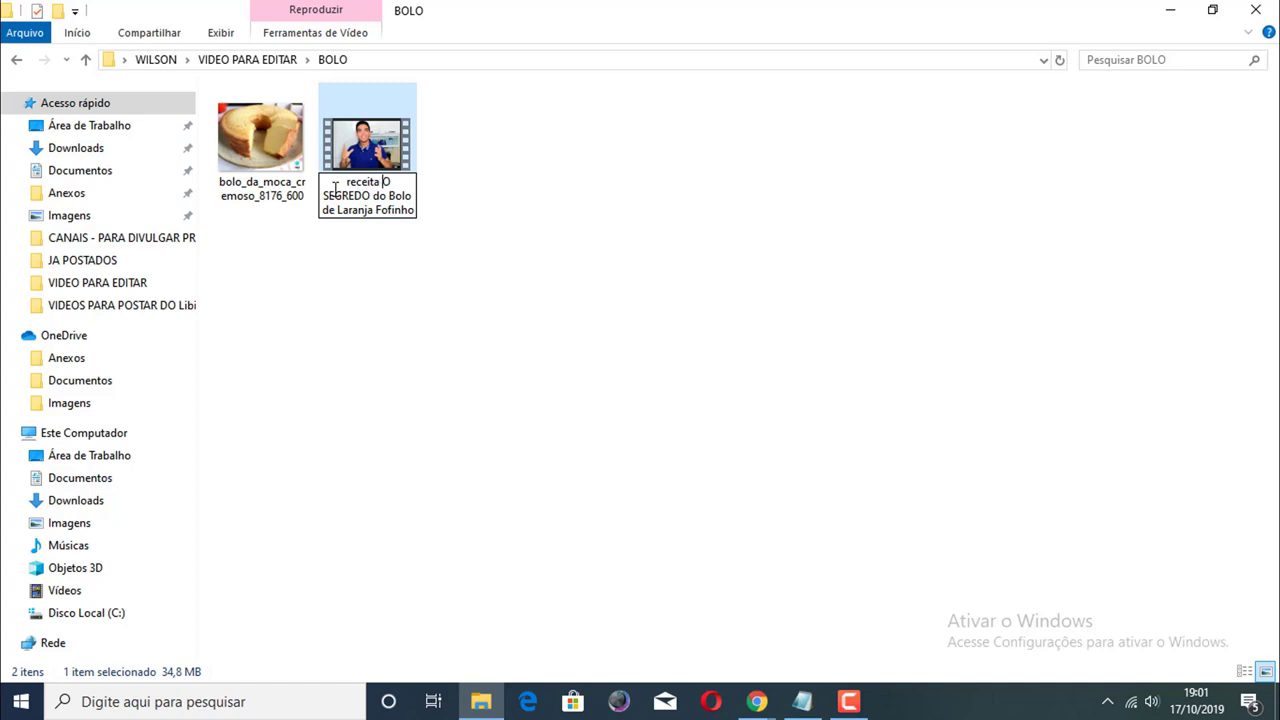
key("BackSpace")
type("bolo de laran")
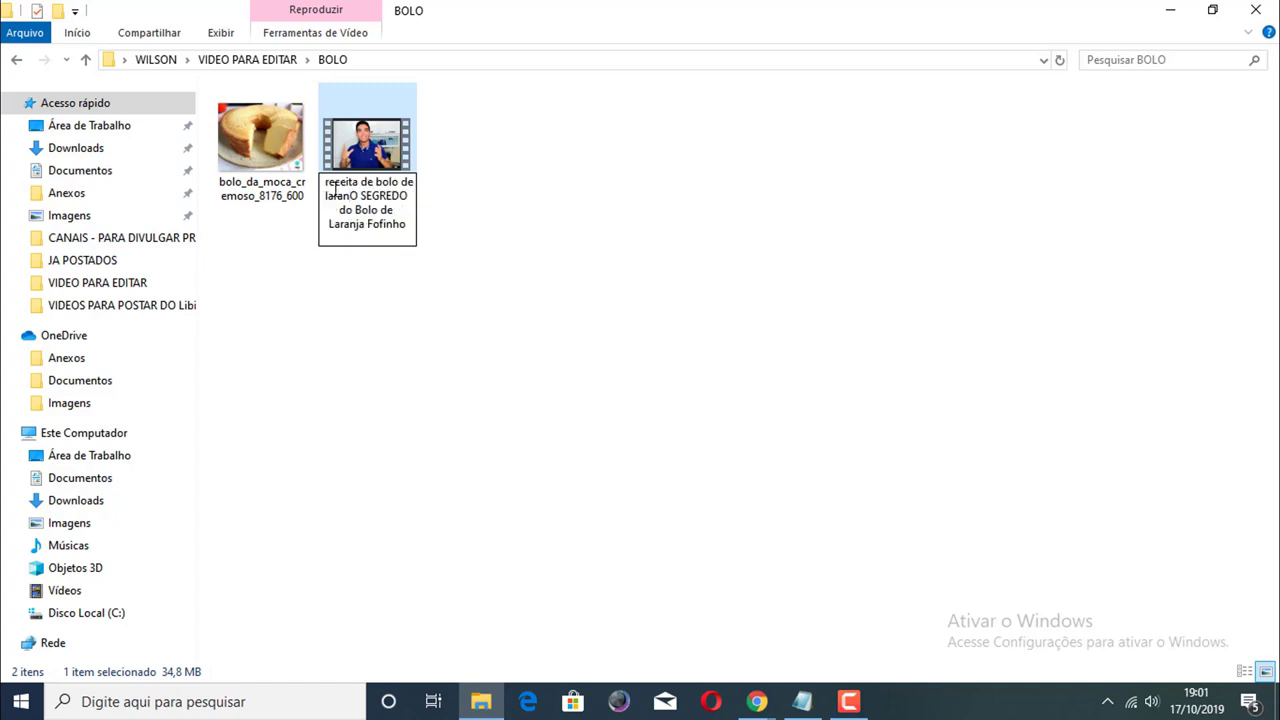
type("ja -")
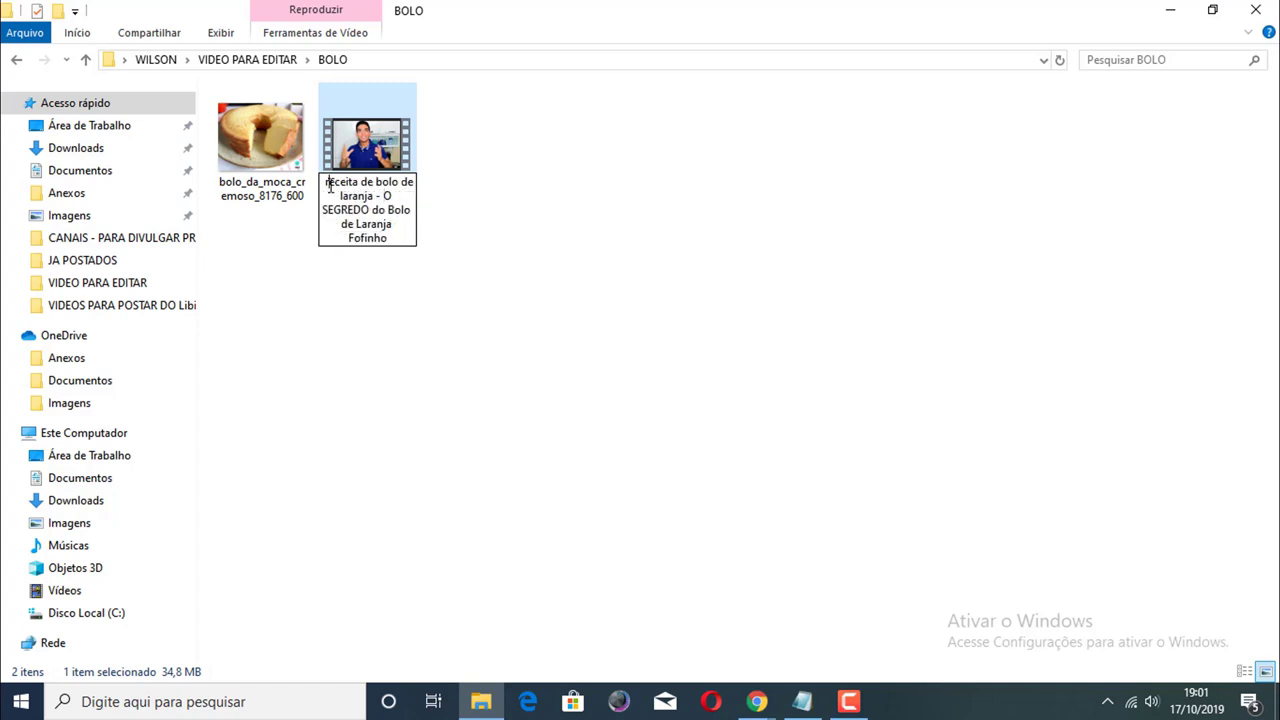
Step: Capitalize the added words in the video's file name so they read "Receita de Bolo de Laranja"
left_click(330, 187)
key("BackSpace")
type("R")
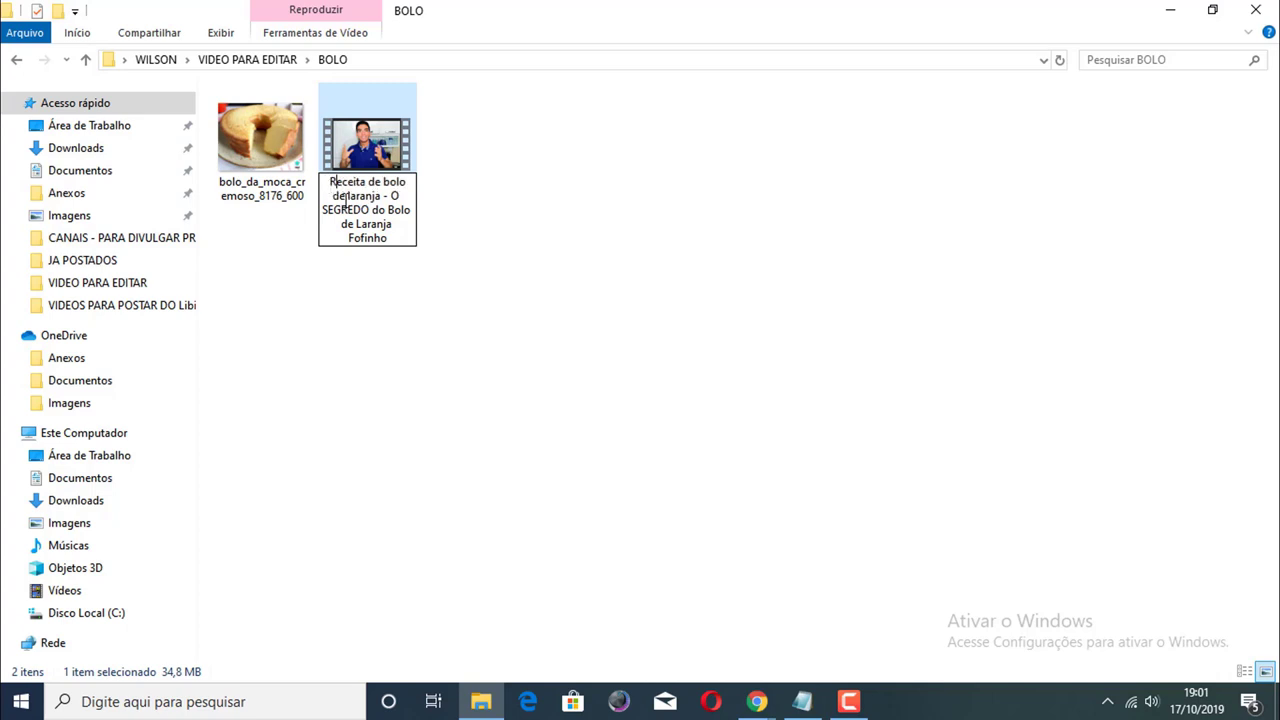
left_click(390, 183)
key("BackSpace")
type("B")
left_click(352, 197)
key("BackSpace")
type("L")
Step: Copy the video's complete new file name and commit the rename
left_click_drag(390, 238, 322, 180)
key("ctrl+c")
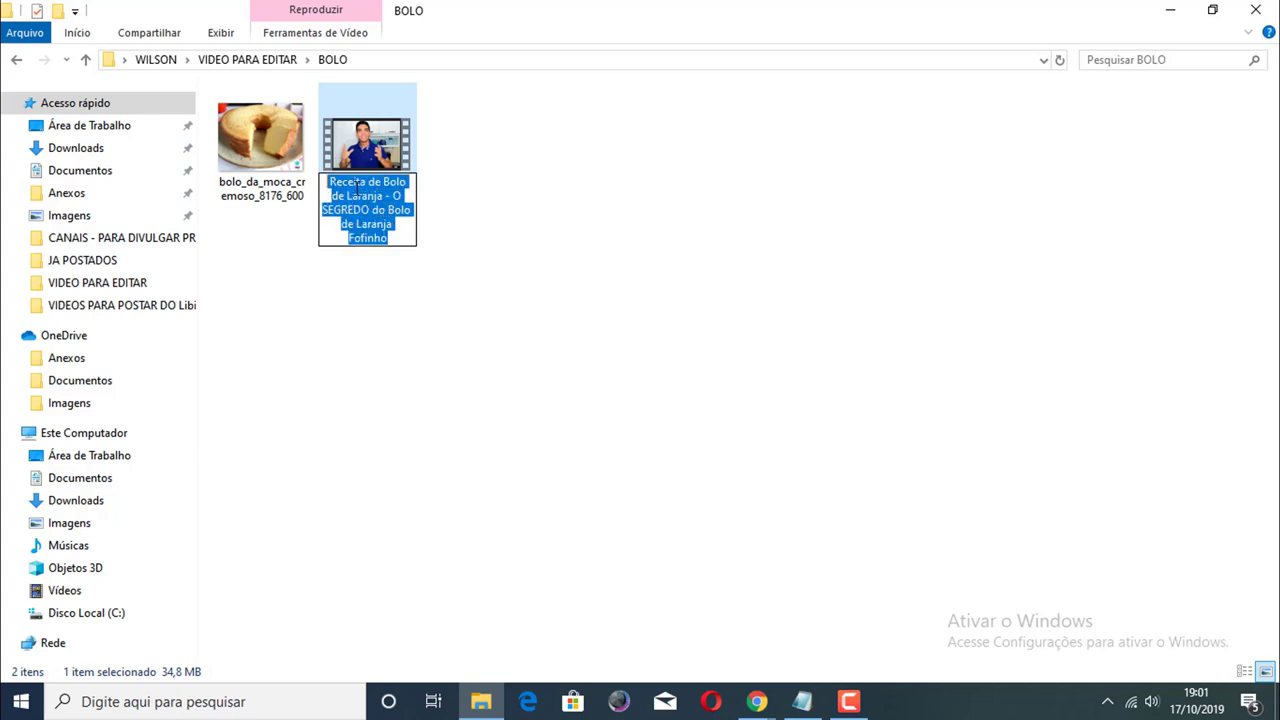
right_click(356, 187)
left_click(408, 246)
left_click(388, 152)
Step: Open the detailed properties of the renamed video and paste the copied file name as its Título
right_click(377, 138)
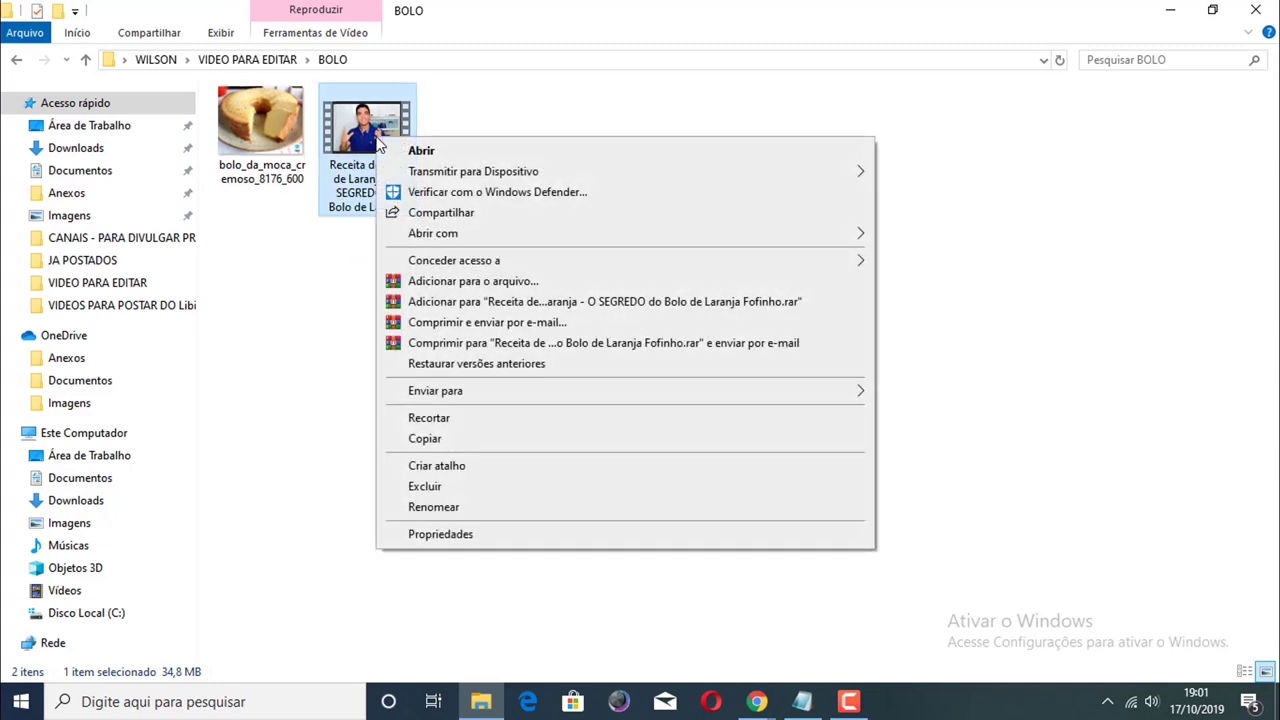
left_click(442, 534)
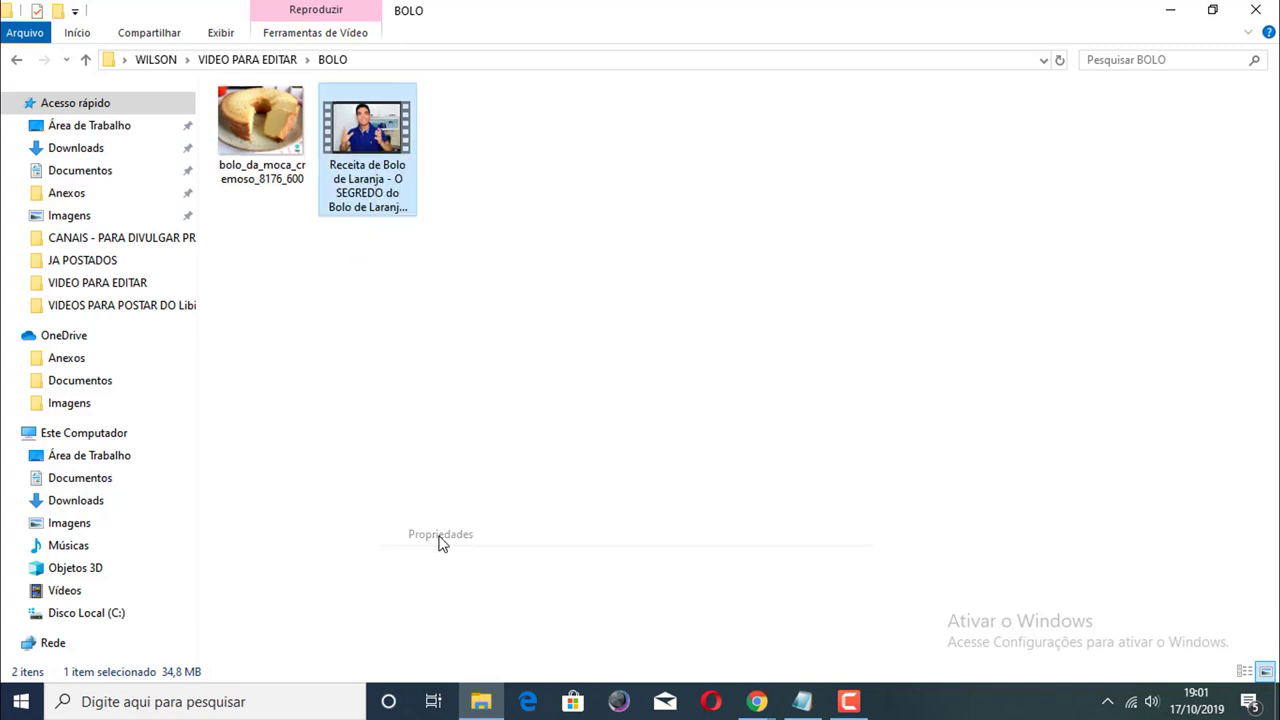
left_click(526, 184)
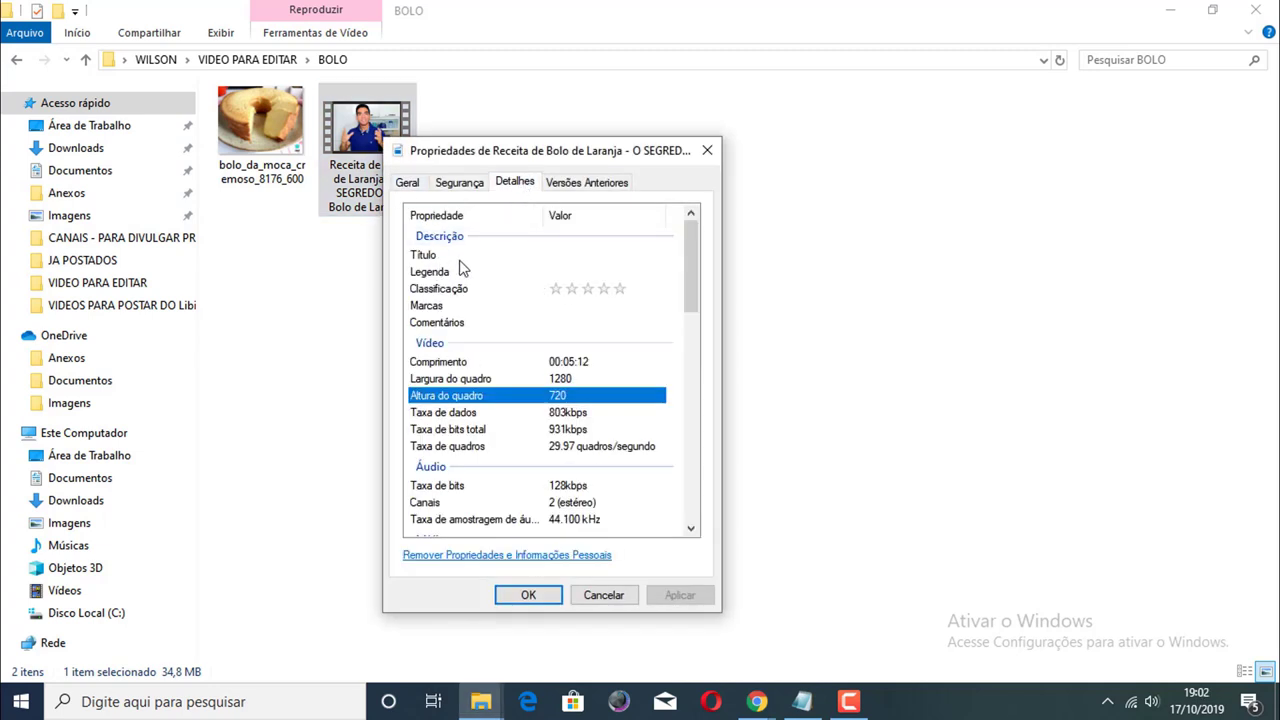
left_click(576, 256)
right_click(576, 256)
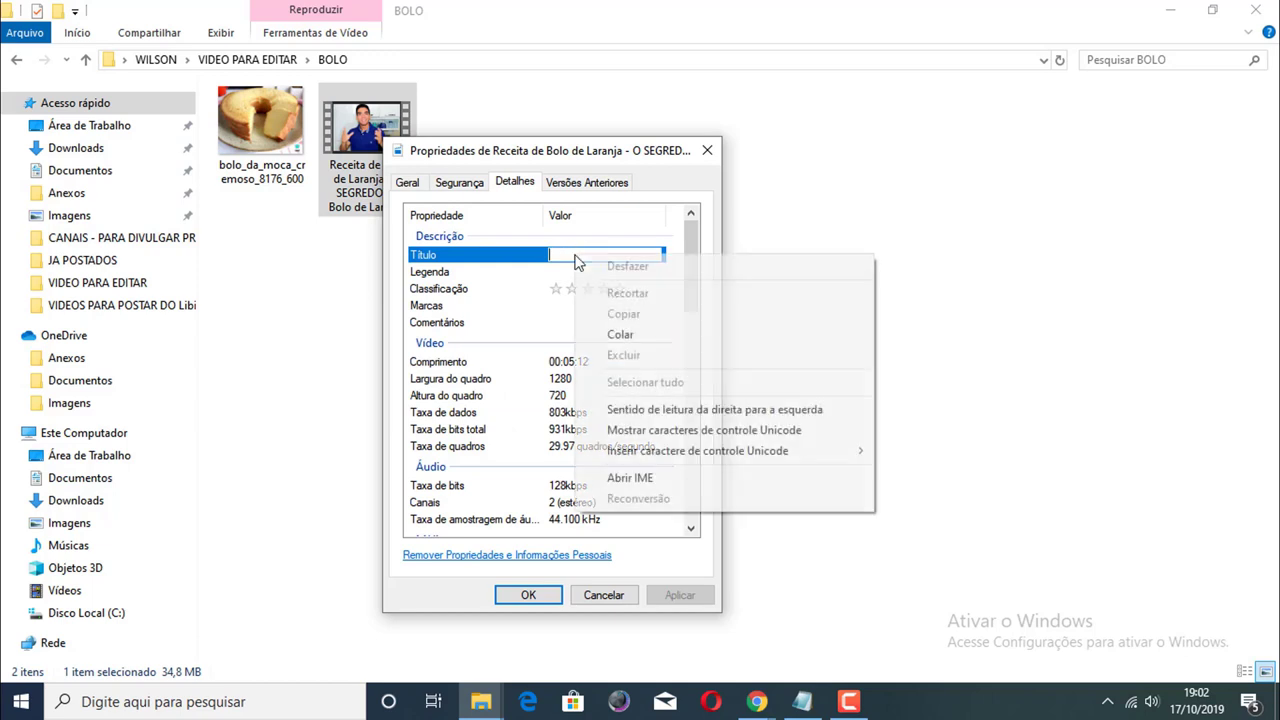
left_click(625, 334)
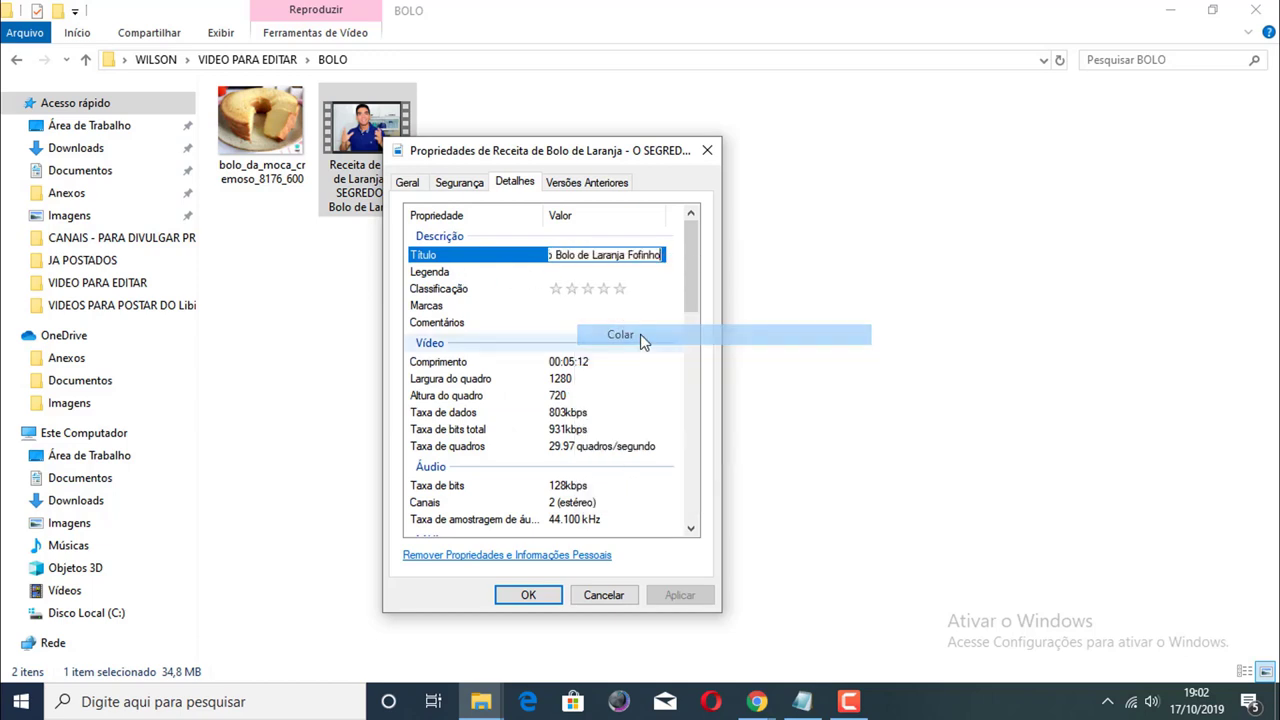
Step: Paste the copied file name as the video's Legenda and set its Classificação to five stars
left_click(575, 273)
right_click(575, 273)
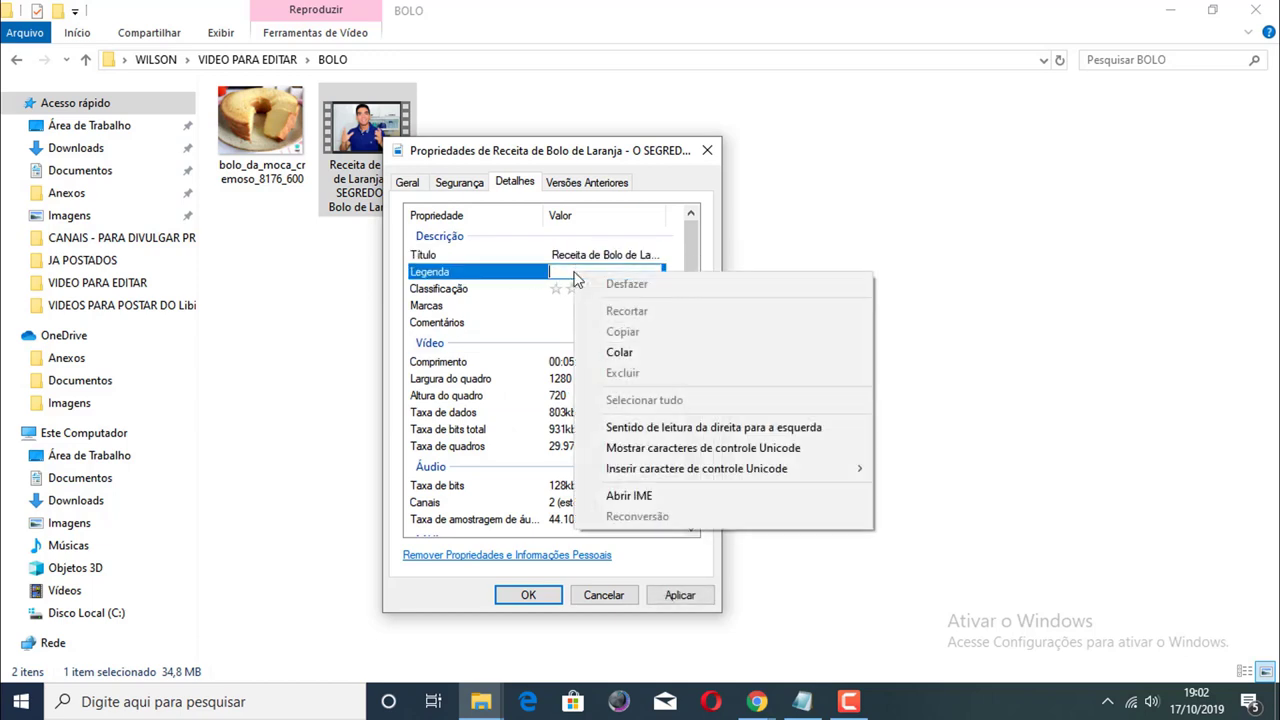
left_click(622, 353)
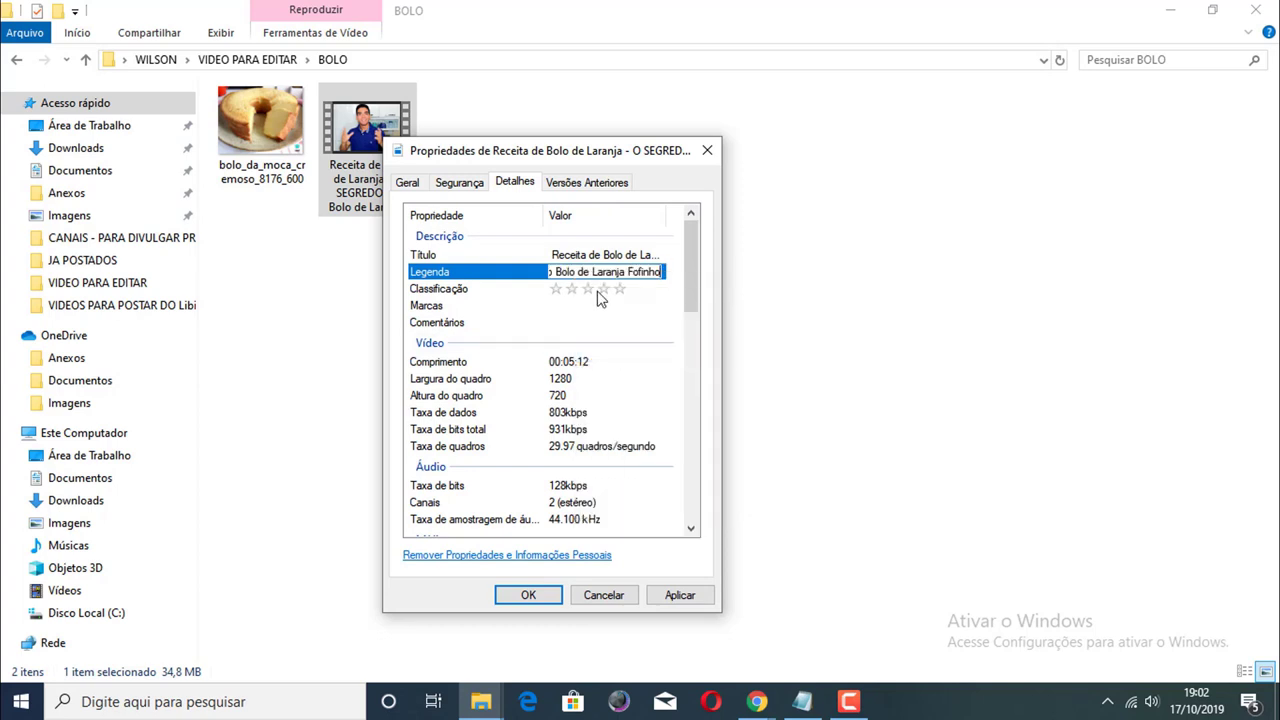
left_click(620, 292)
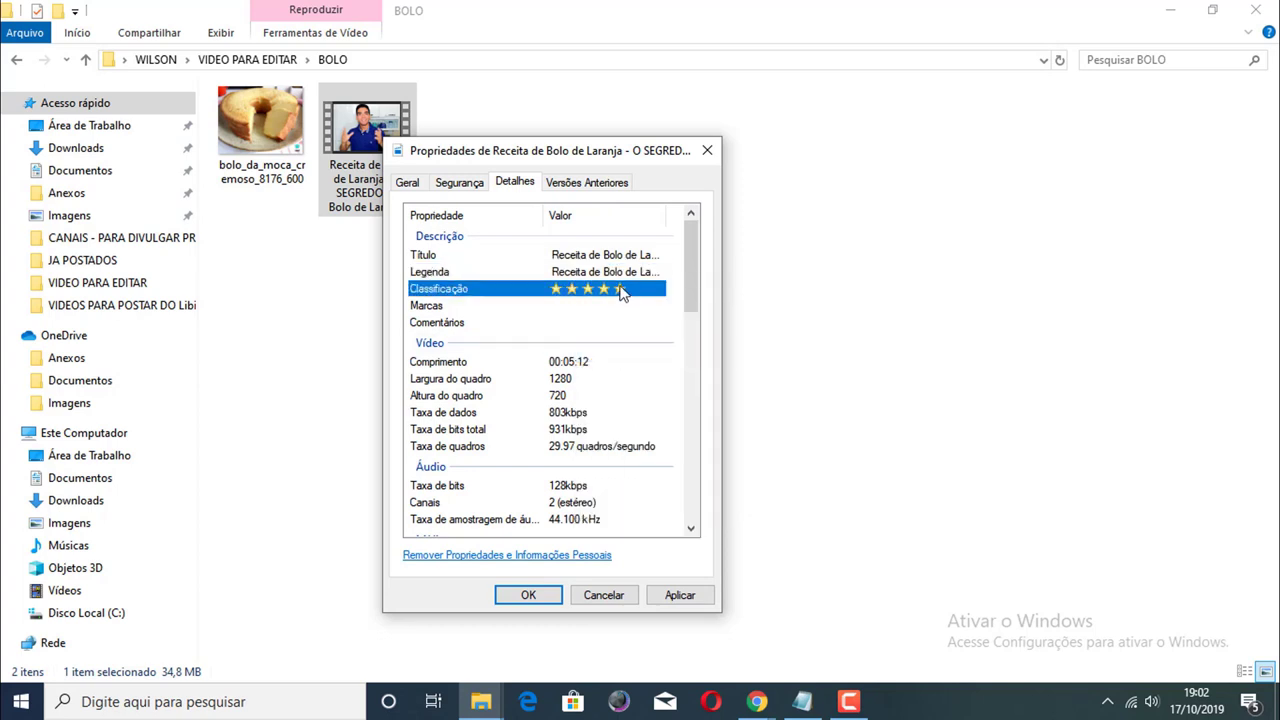
Step: Paste the copied file name into the video's Marcas and Comentários, then apply the property changes and close the dialog
left_click(605, 305)
right_click(602, 307)
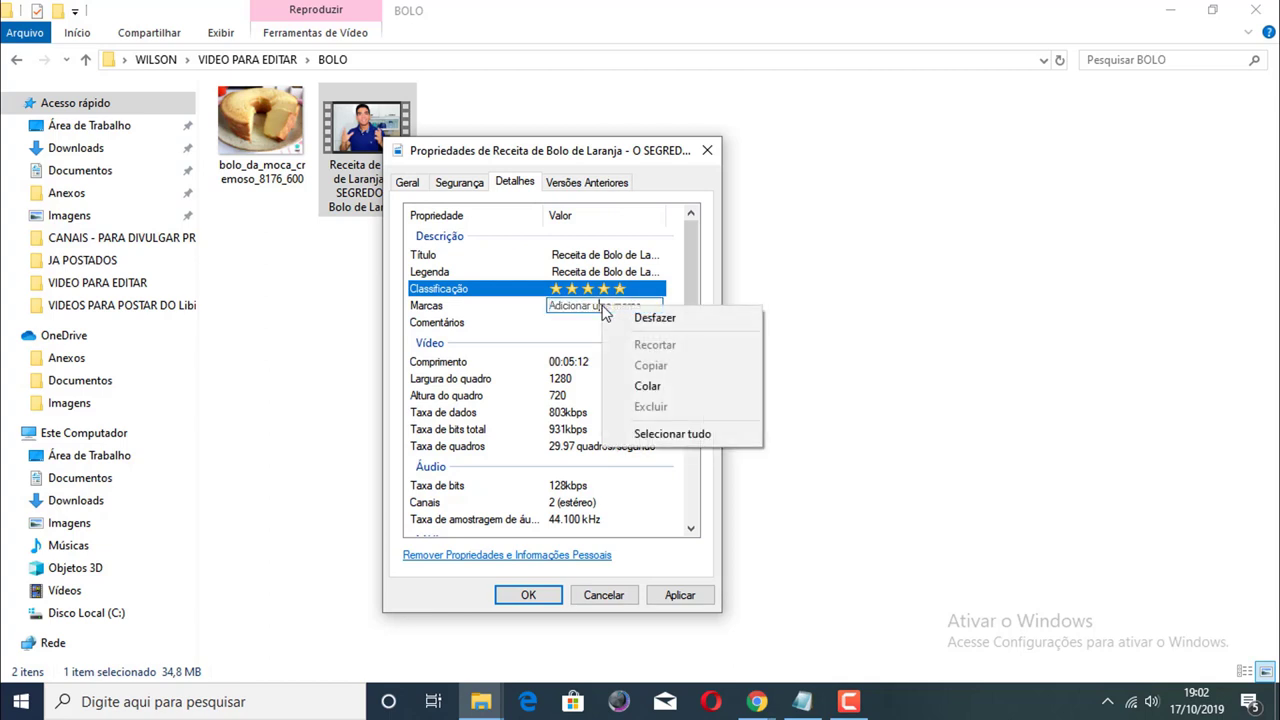
left_click(648, 386)
left_click(600, 322)
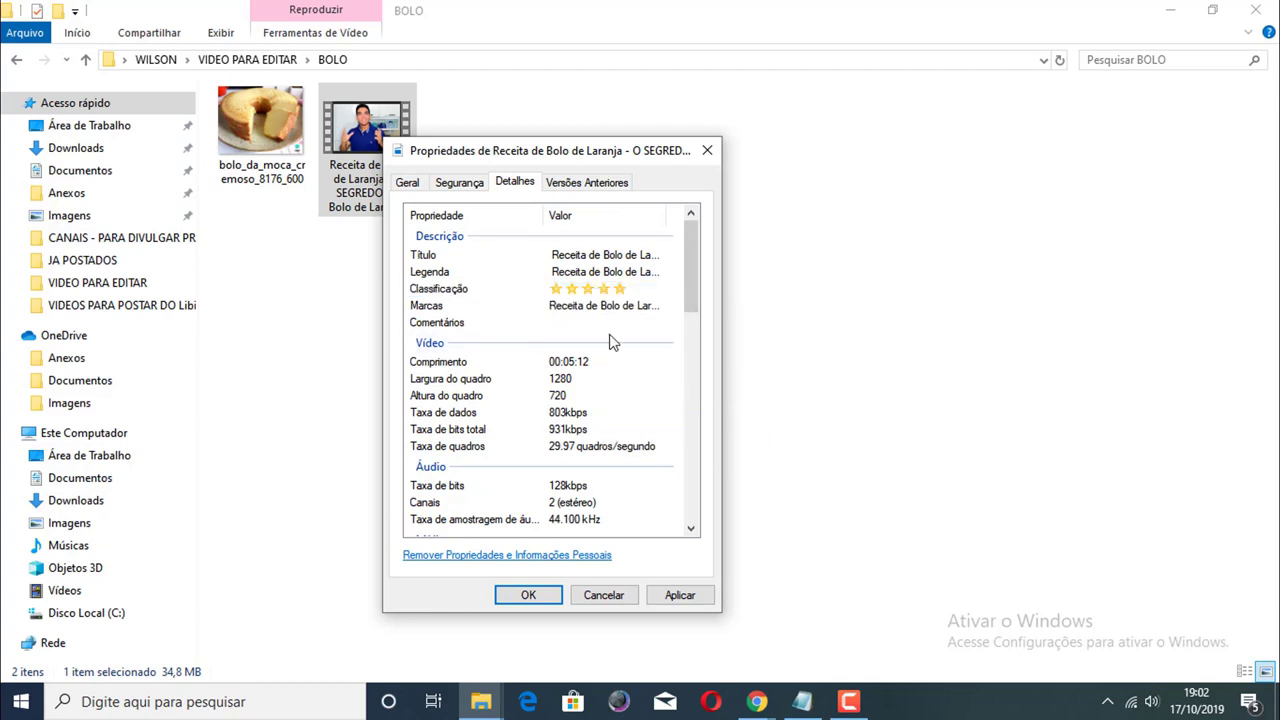
right_click(592, 322)
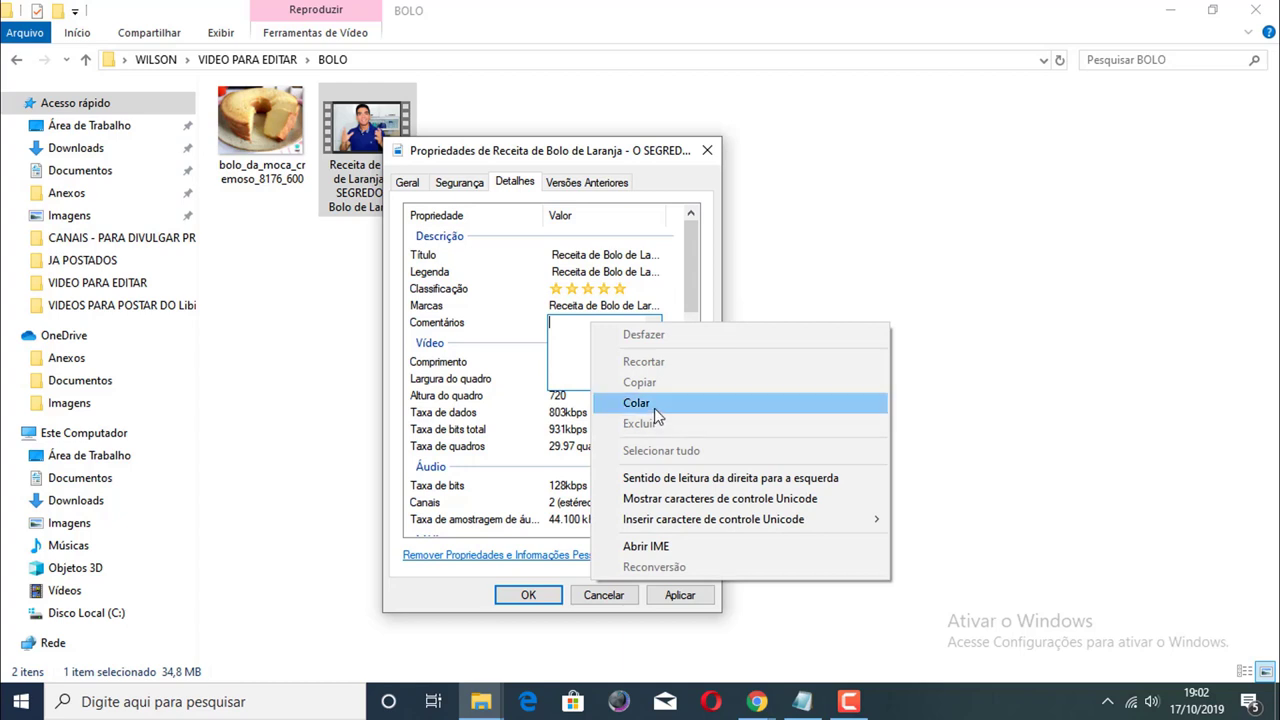
left_click(654, 408)
left_click(676, 312)
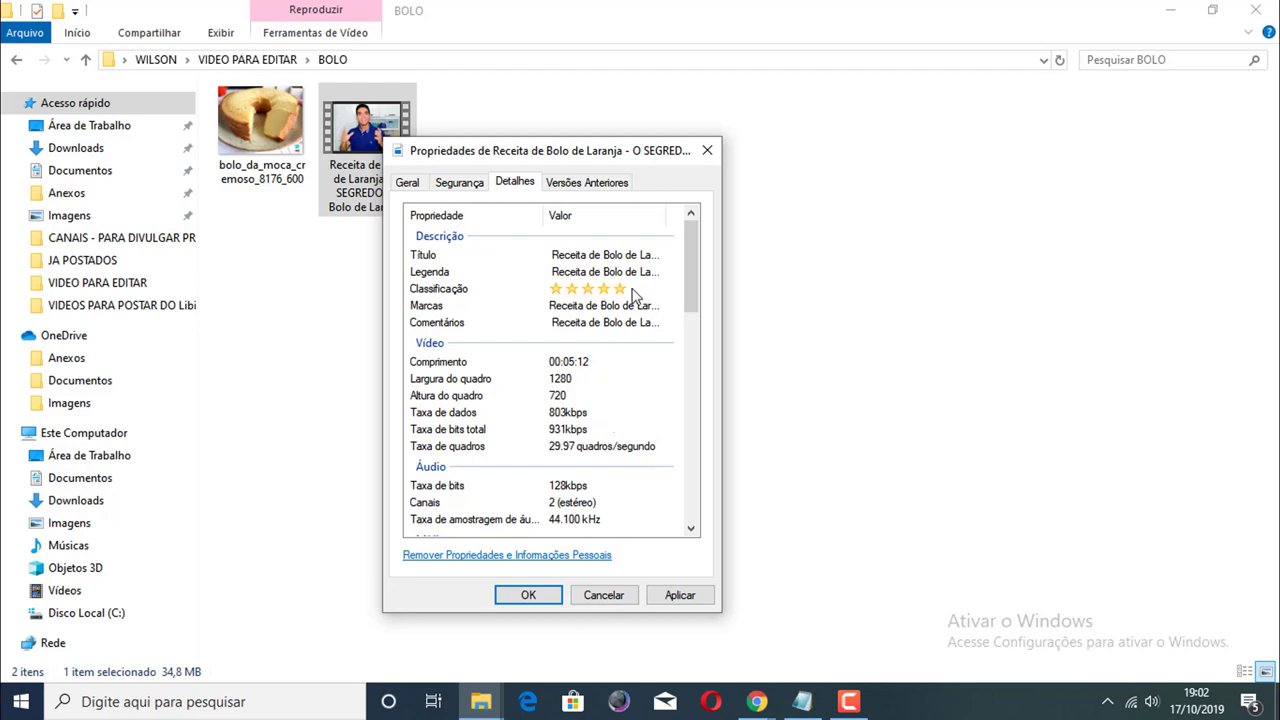
left_click(673, 598)
left_click(515, 593)
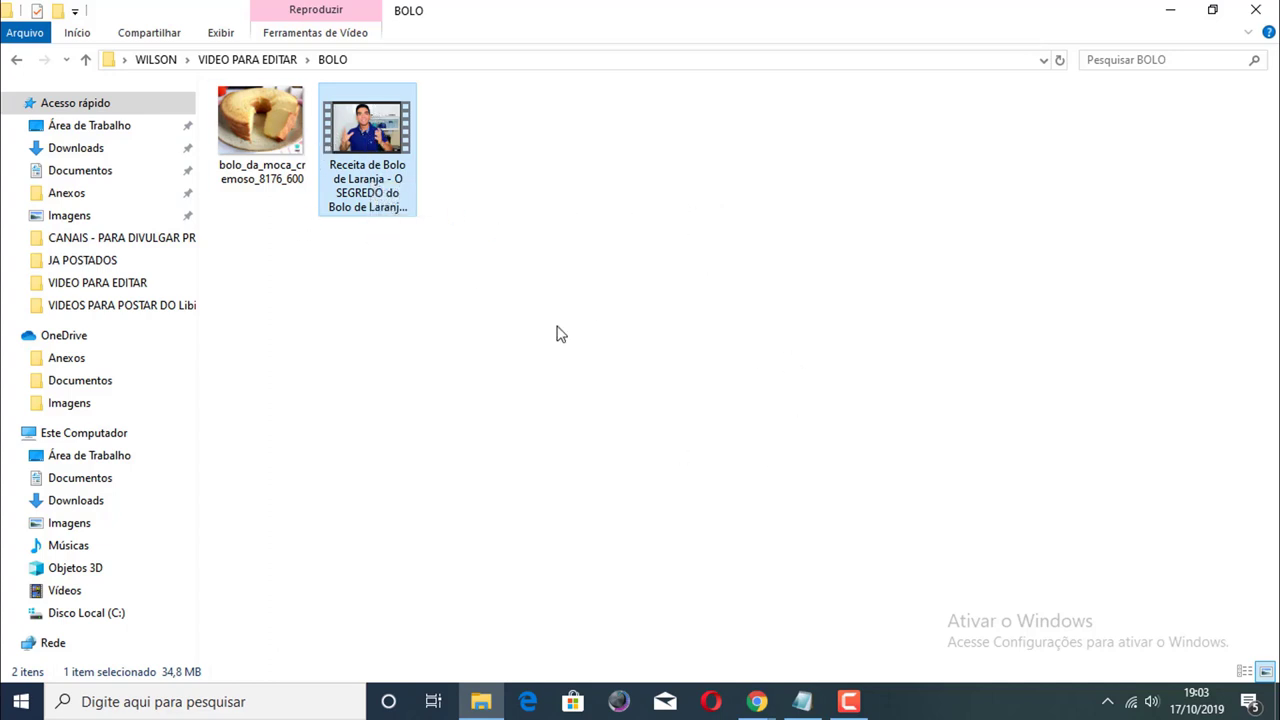
Step: Switch to Chrome and bring up the Monetizze store with the "receitas de bolo" product search
mouse_move(758, 703)
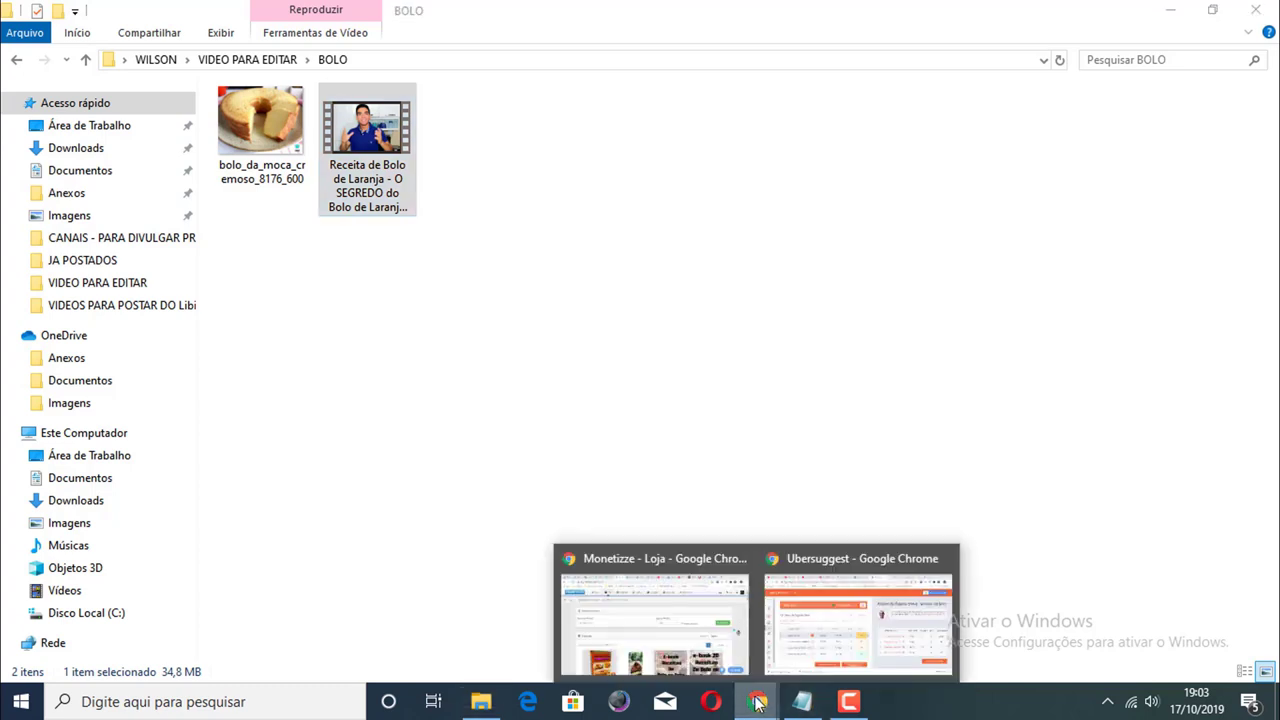
left_click(818, 624)
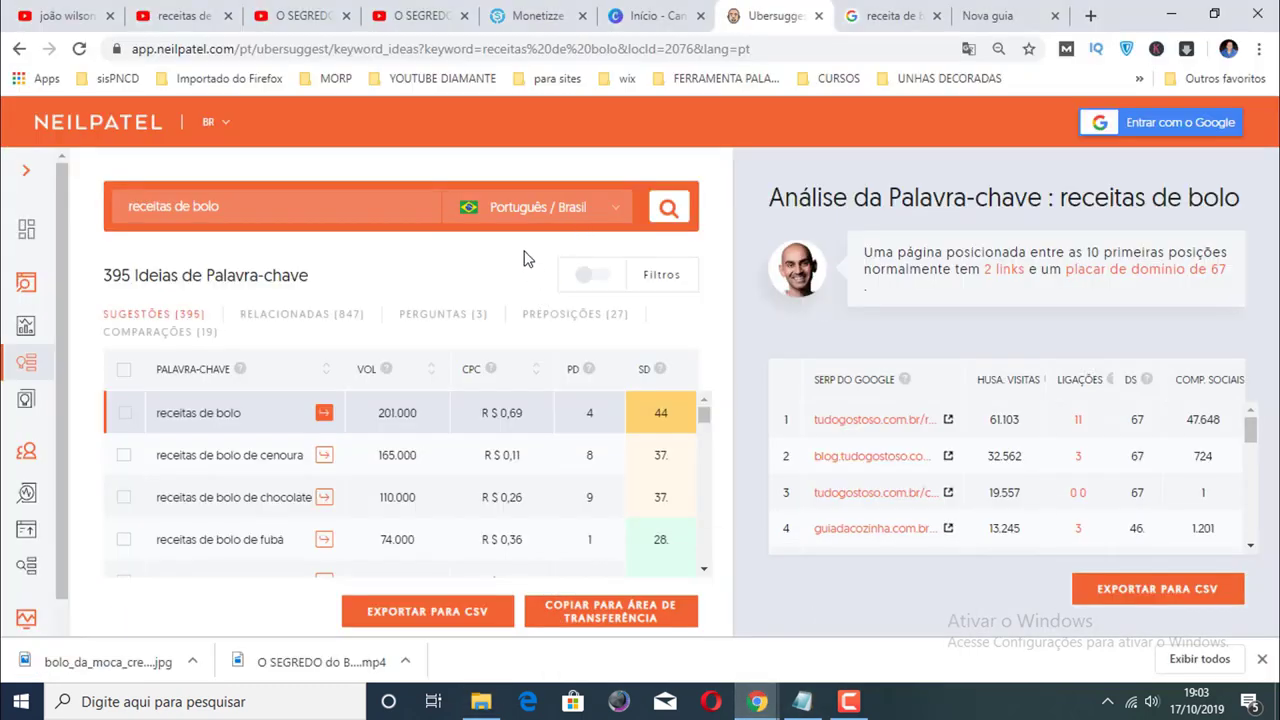
left_click(532, 20)
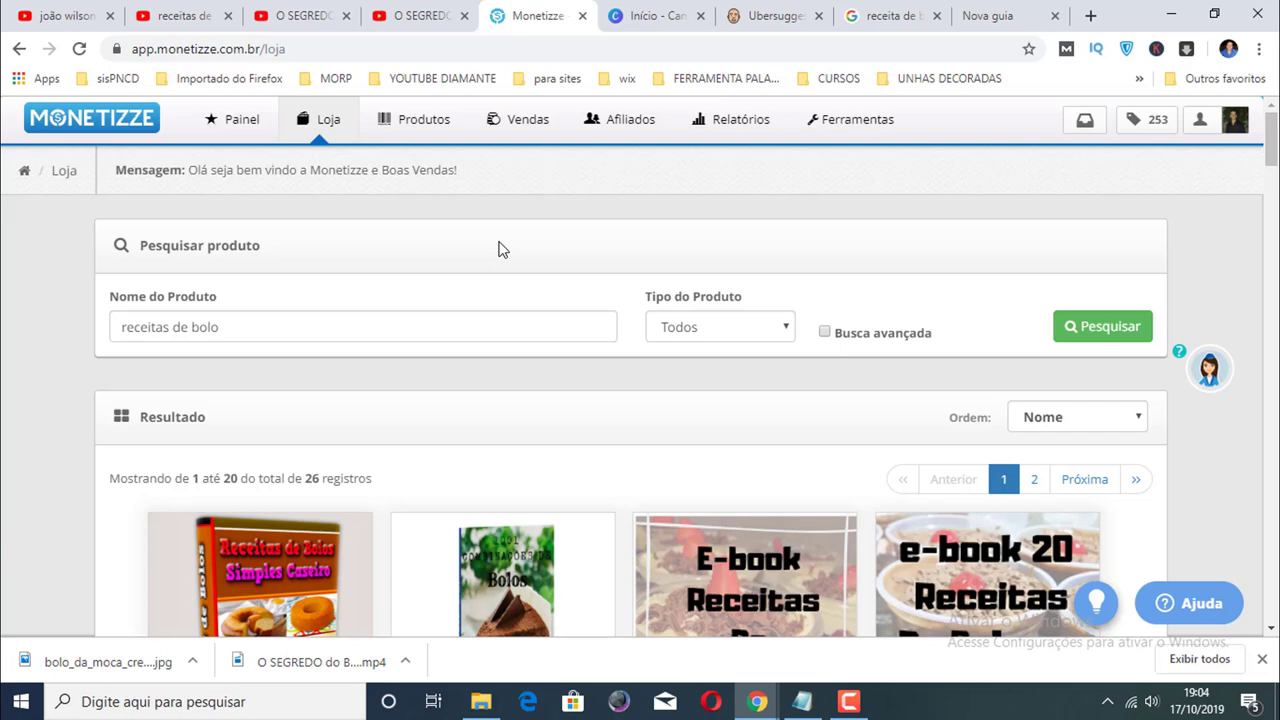
Step: Look through the cake recipe products in the Monetizze store, comparing their titles, prices and commissions
scroll(501, 250, "down", 1)
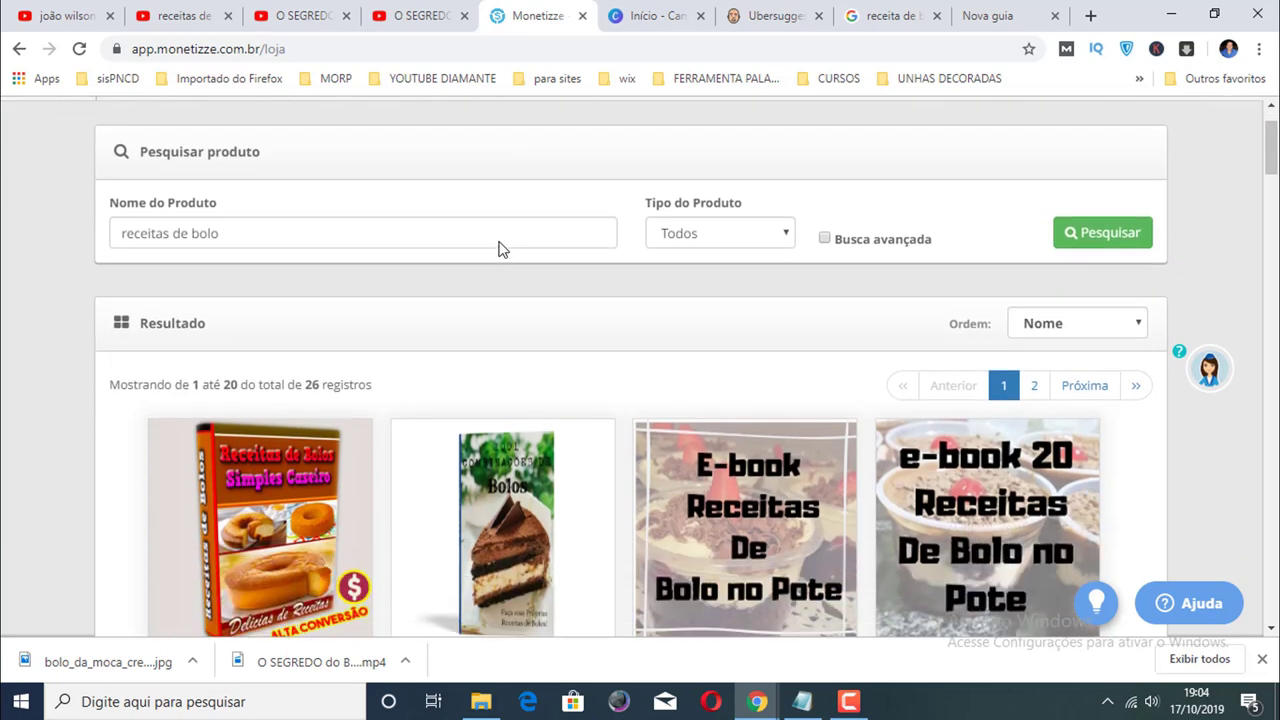
scroll(501, 250, "up", 1)
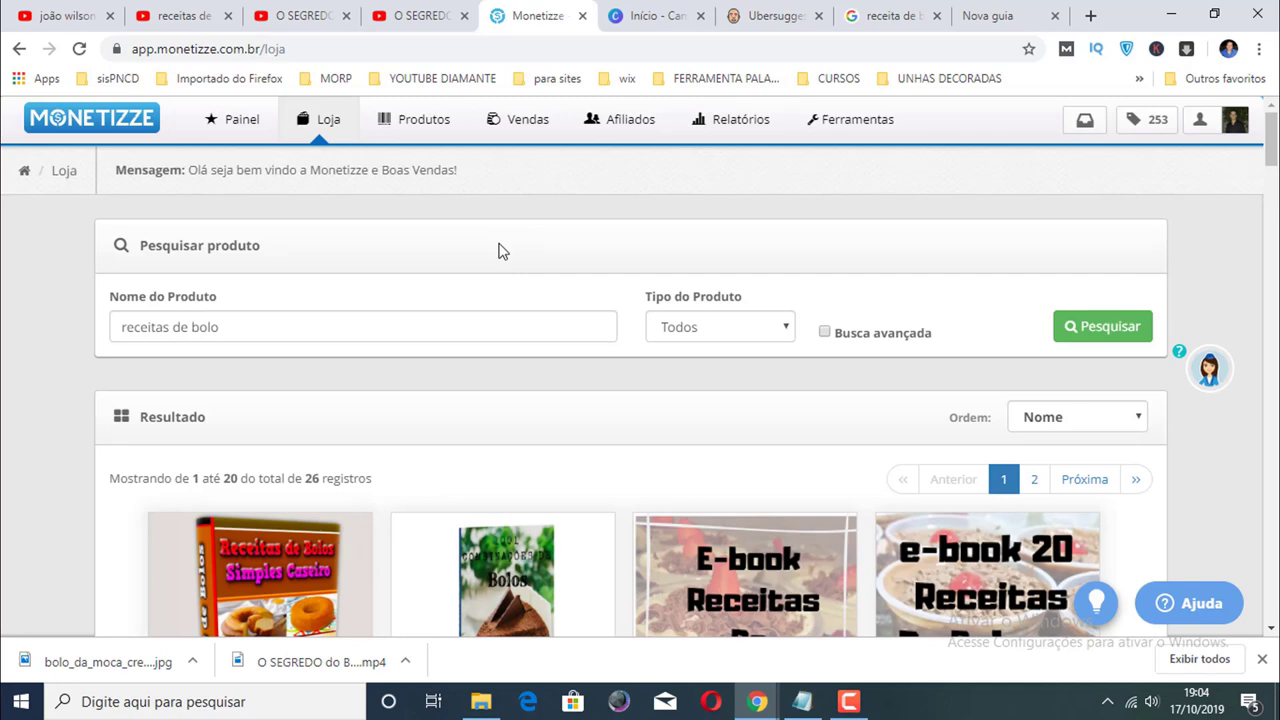
scroll(502, 250, "down", 3)
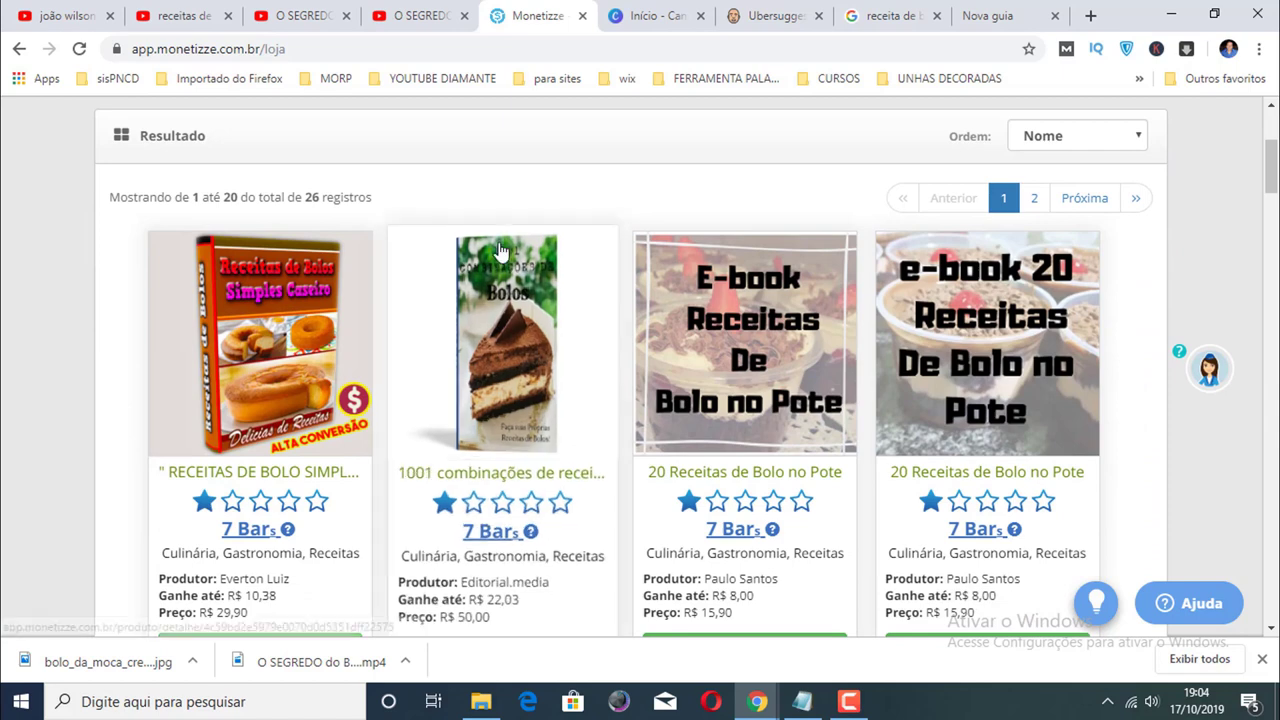
scroll(501, 244, "up", 3)
scroll(500, 244, "up", 1)
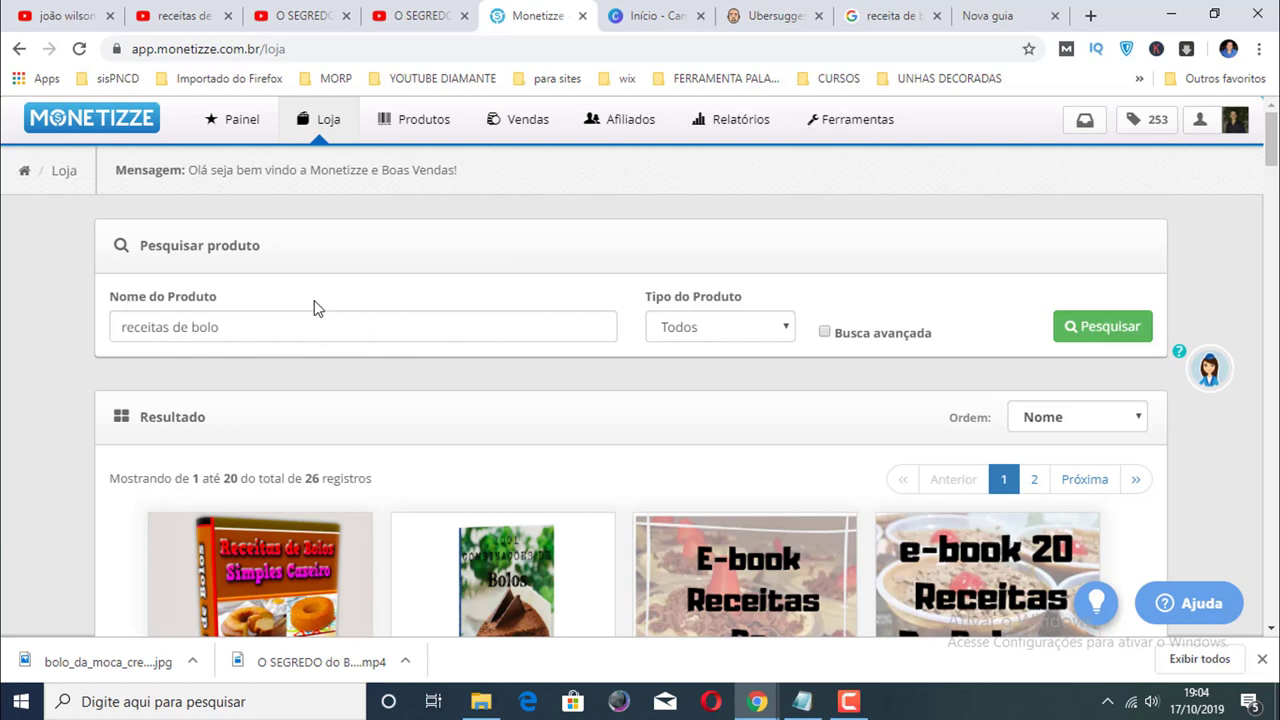
scroll(337, 291, "down", 1)
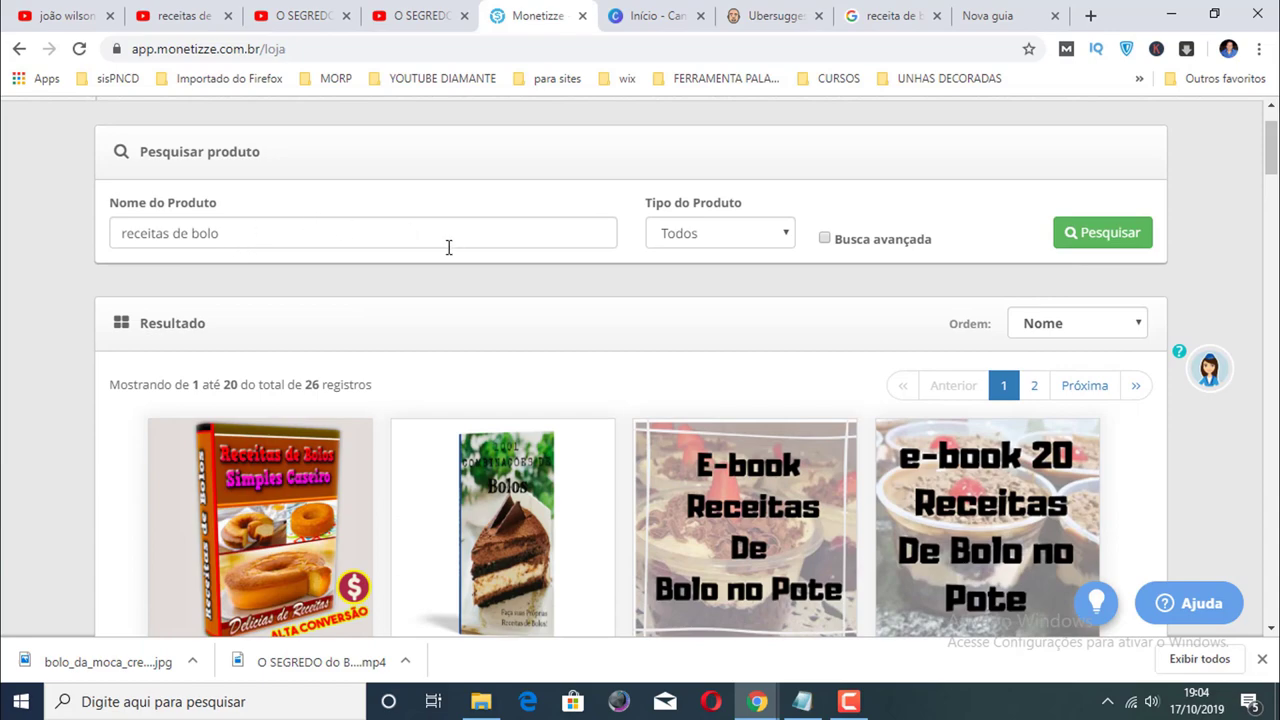
scroll(357, 346, "down", 3)
scroll(503, 305, "down", 7)
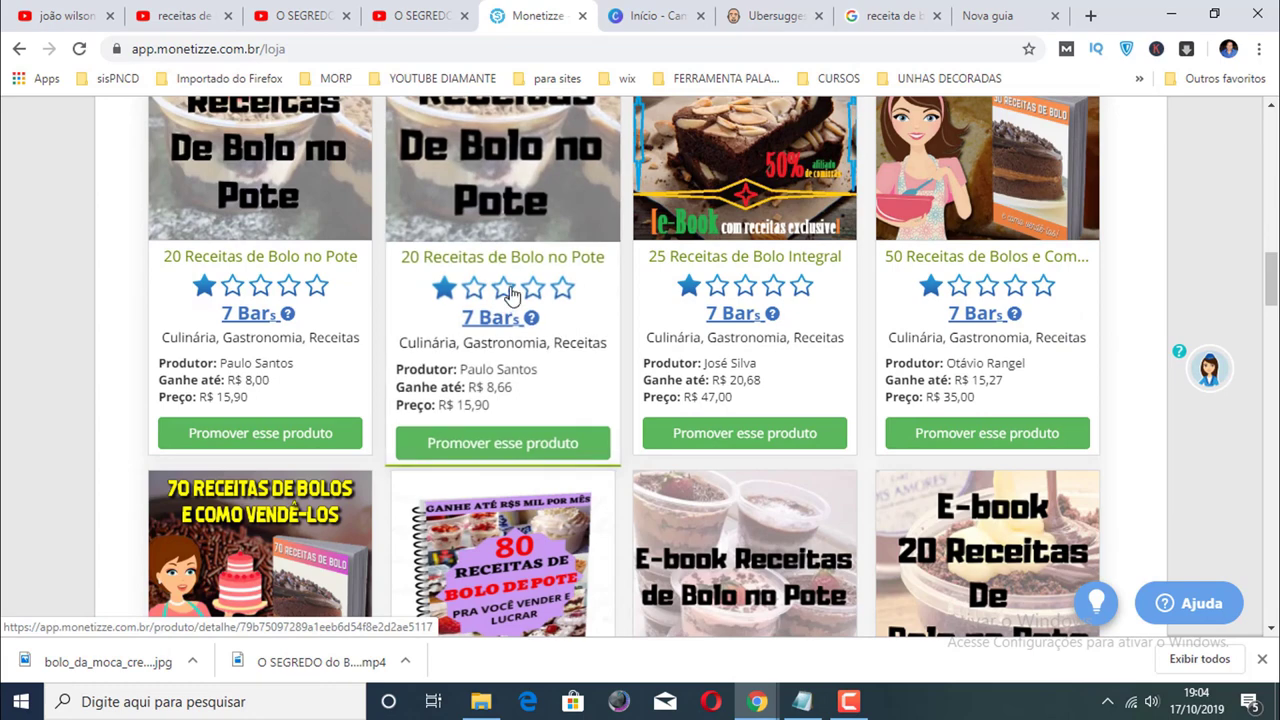
scroll(505, 300, "down", 2)
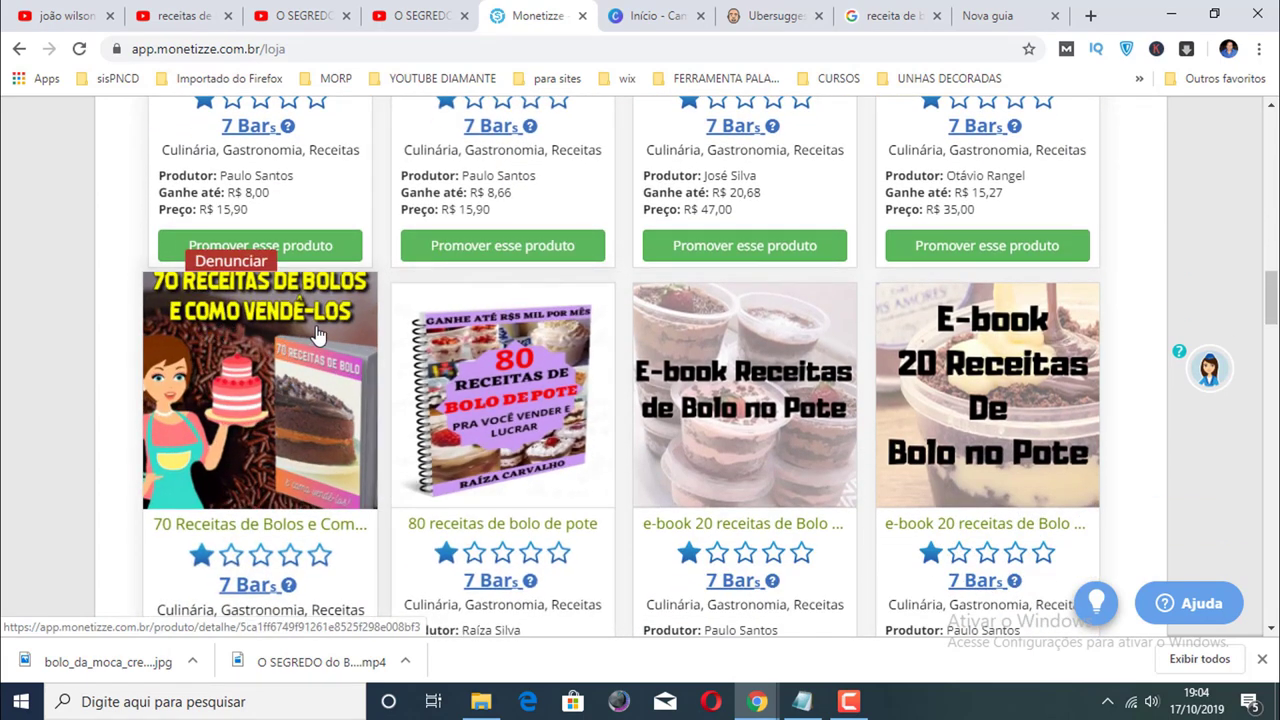
scroll(340, 340, "down", 3)
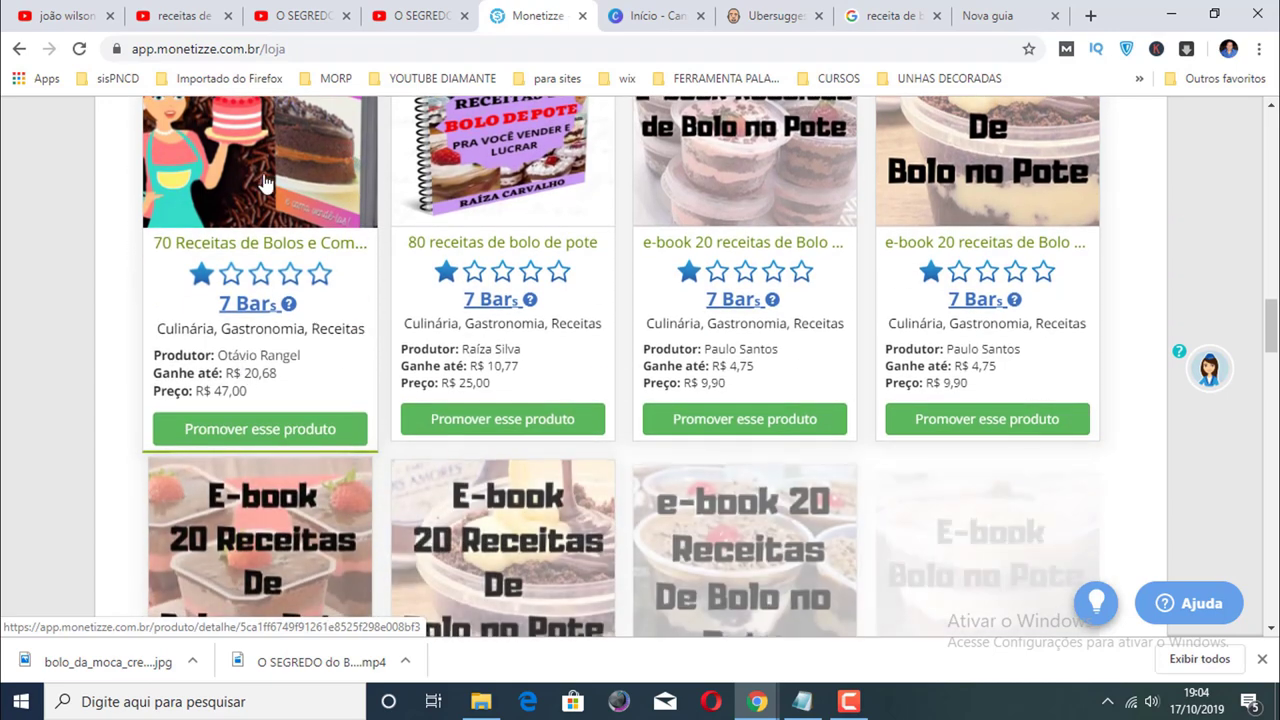
Step: Open the product "70 Receitas de Bolos e Como Vendê-los" and review its general data and affiliate commission
left_click(263, 173)
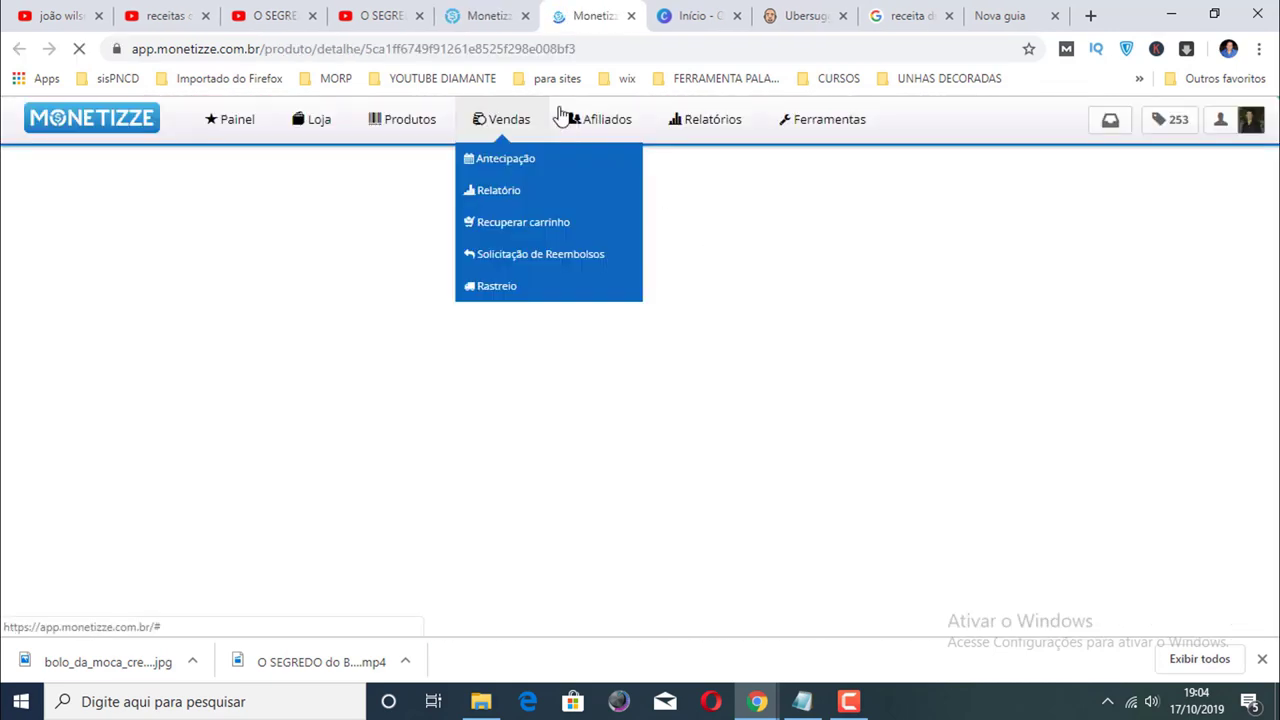
scroll(575, 293, "down", 1)
scroll(575, 293, "down", 1)
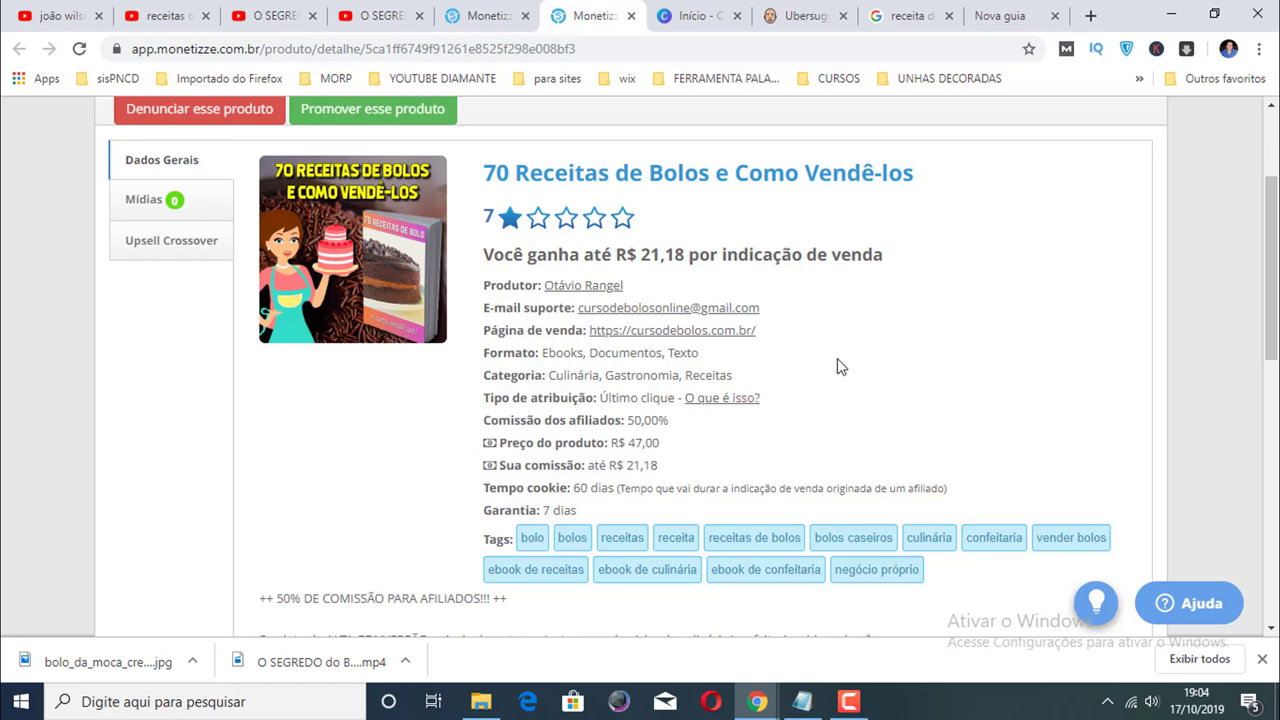
Step: Open the product's sales page at cursodebolos.com.br and examine its headline, video and offer
left_click(684, 339)
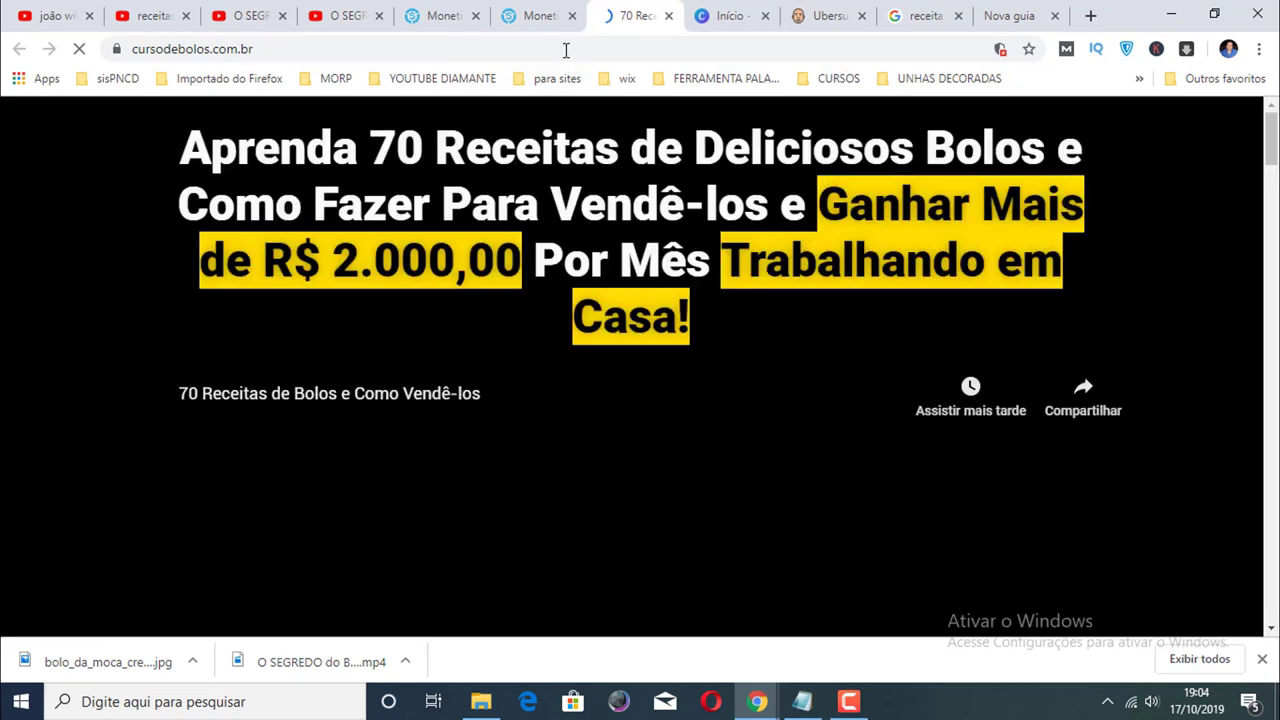
left_click(537, 16)
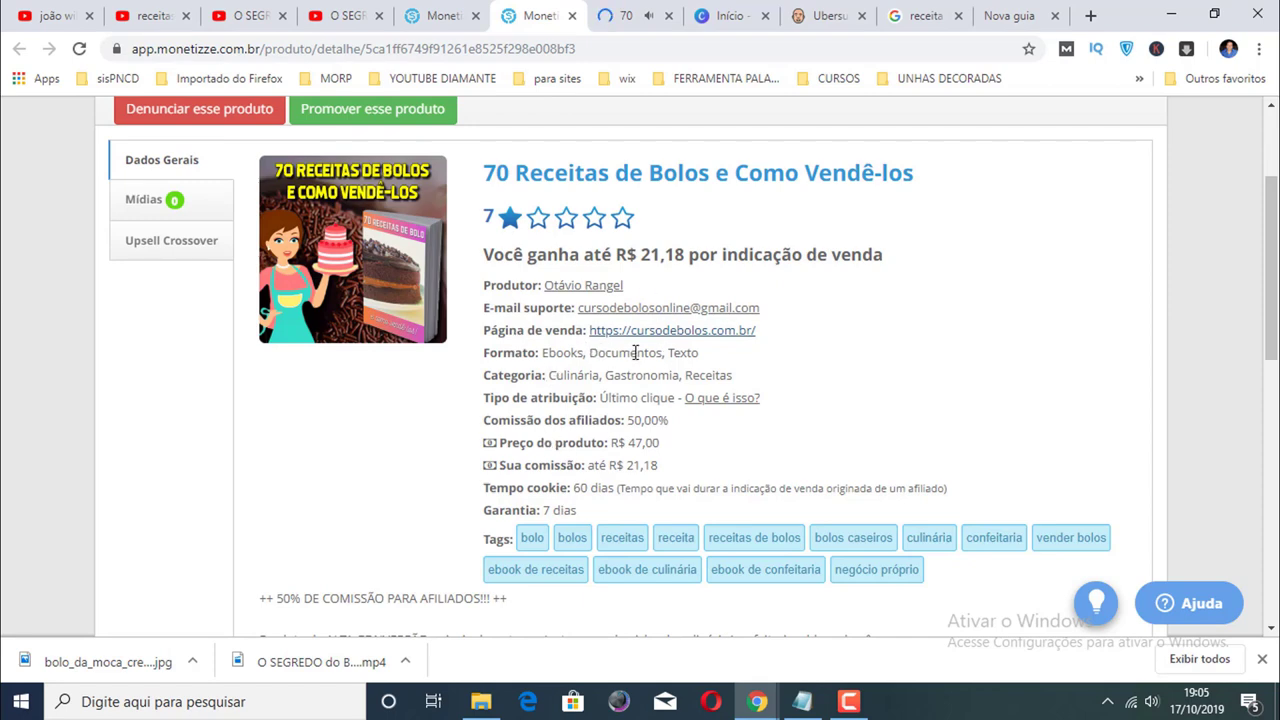
left_click(615, 16)
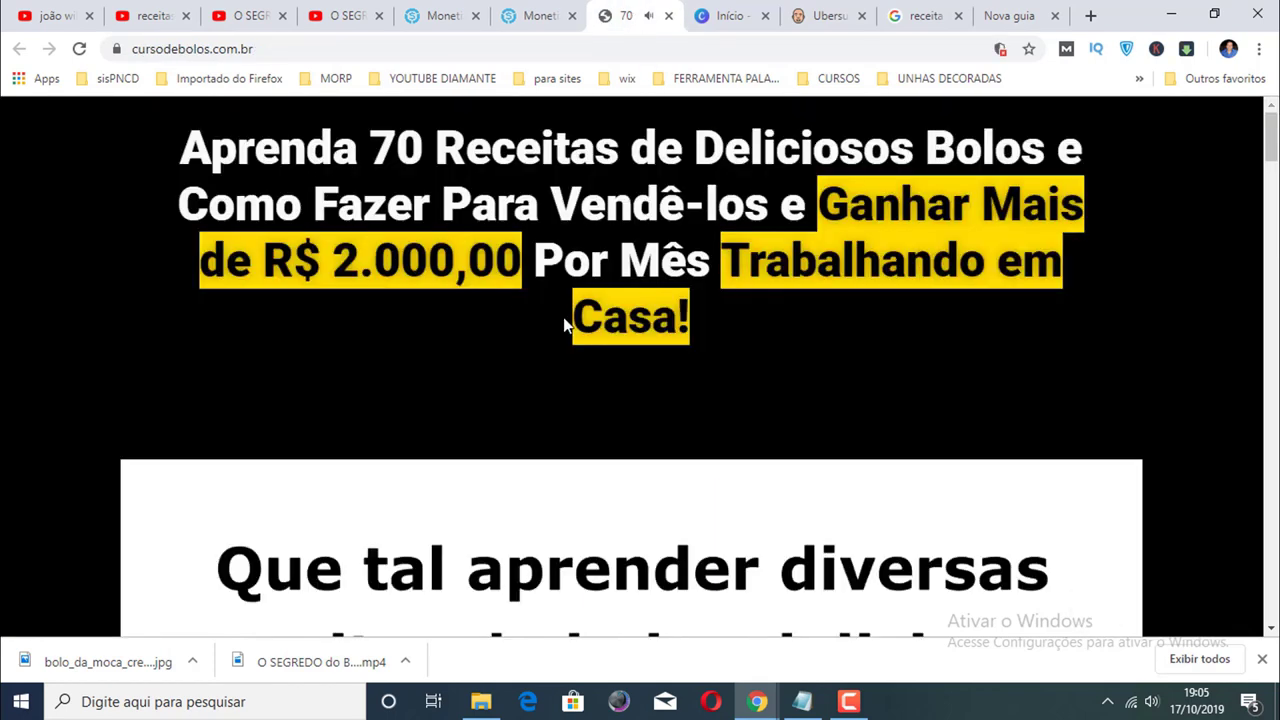
scroll(563, 325, "down", 10)
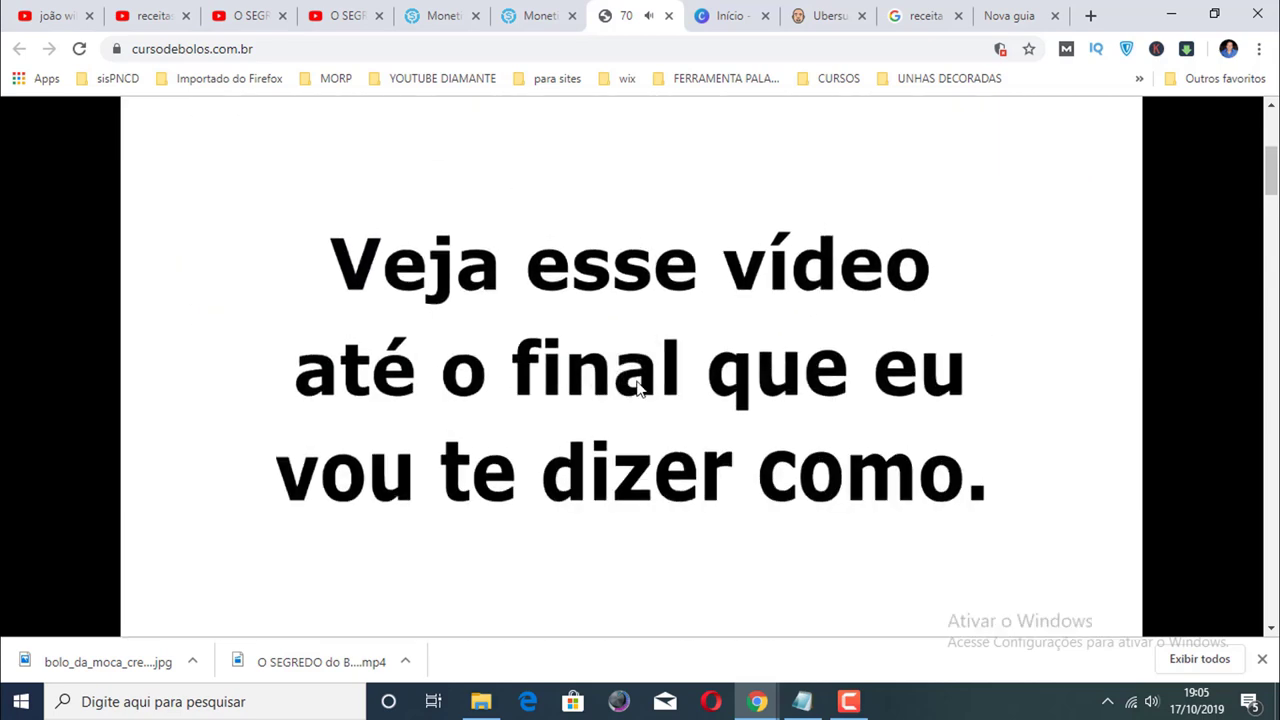
scroll(754, 390, "up", 4)
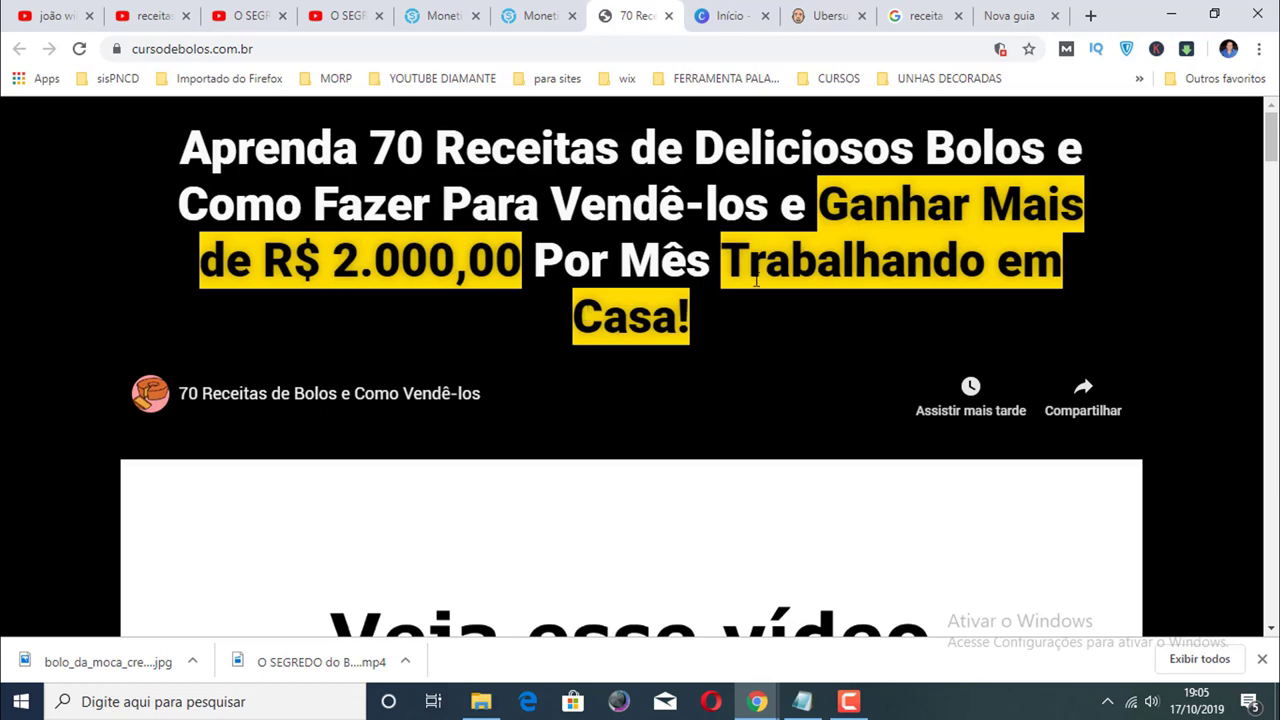
scroll(692, 326, "down", 10)
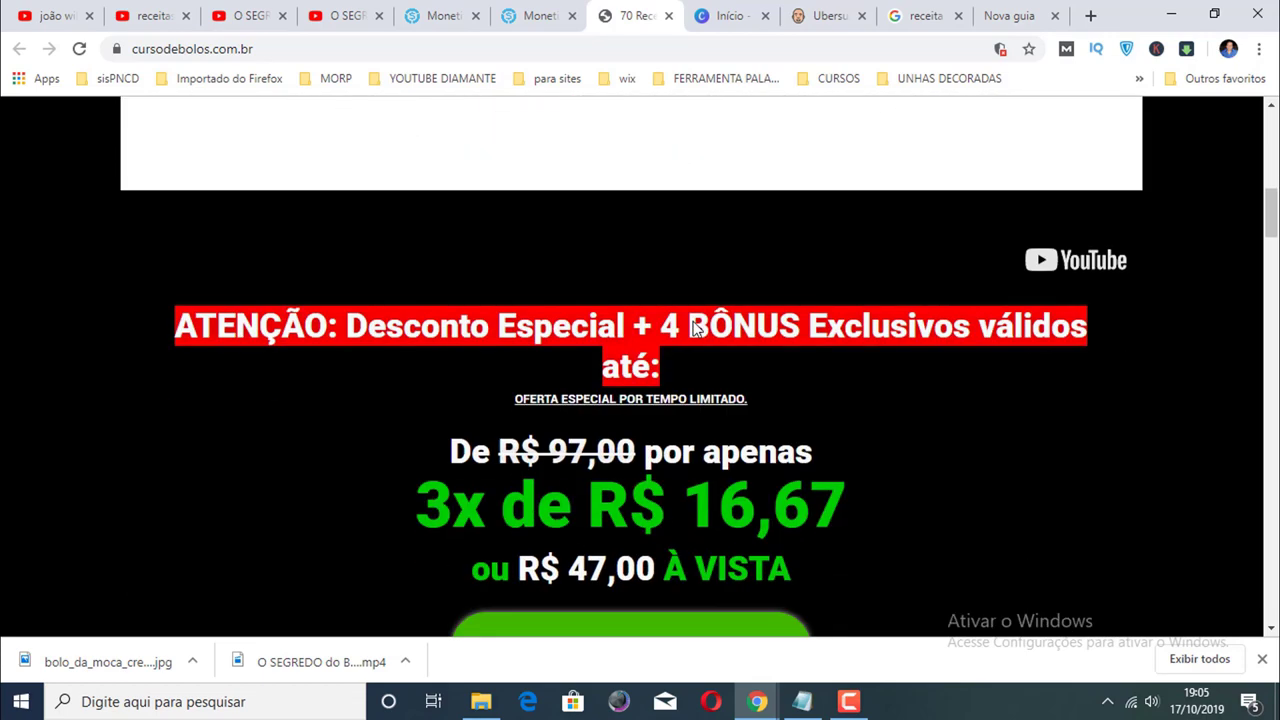